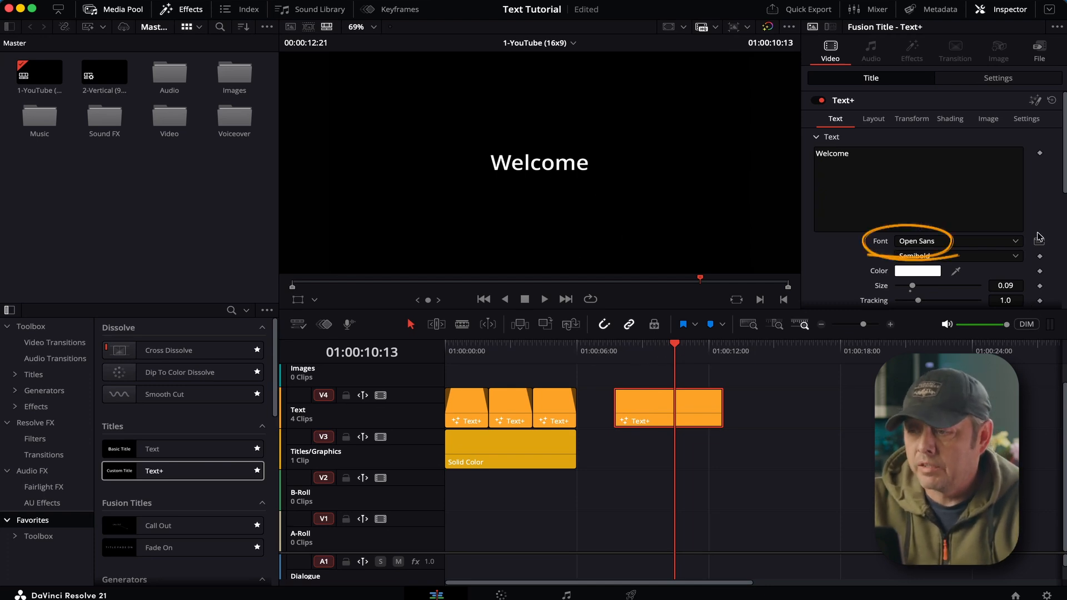
# Set the Welcome title's font to Shree Devanagari 714 and preview its available style options.
pyautogui.click(1015, 242)
pyautogui.scroll(-10, 986, 292)
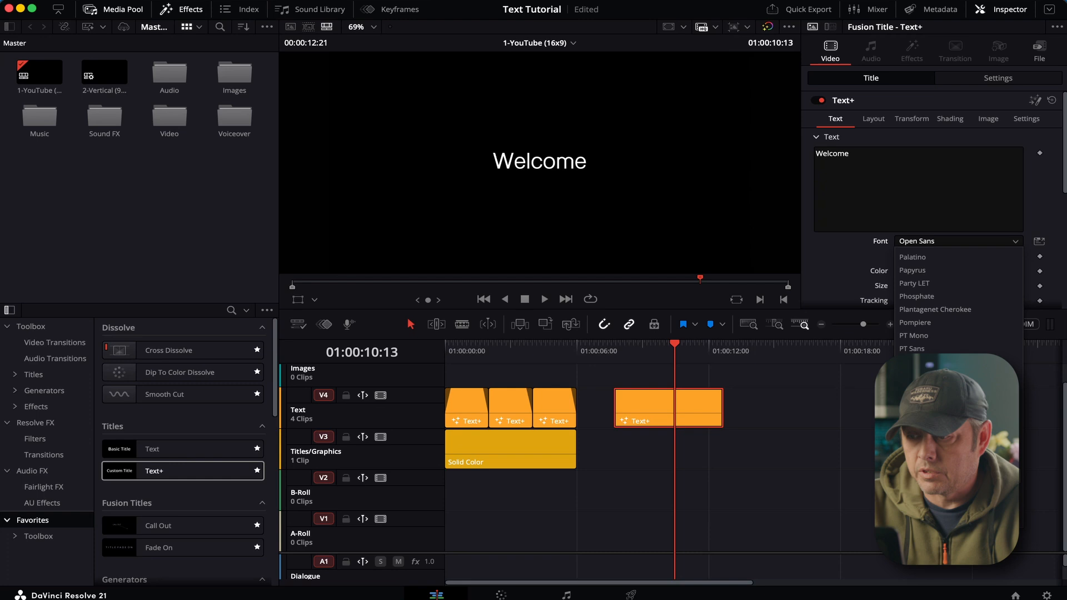
pyautogui.click(945, 285)
pyautogui.click(959, 255)
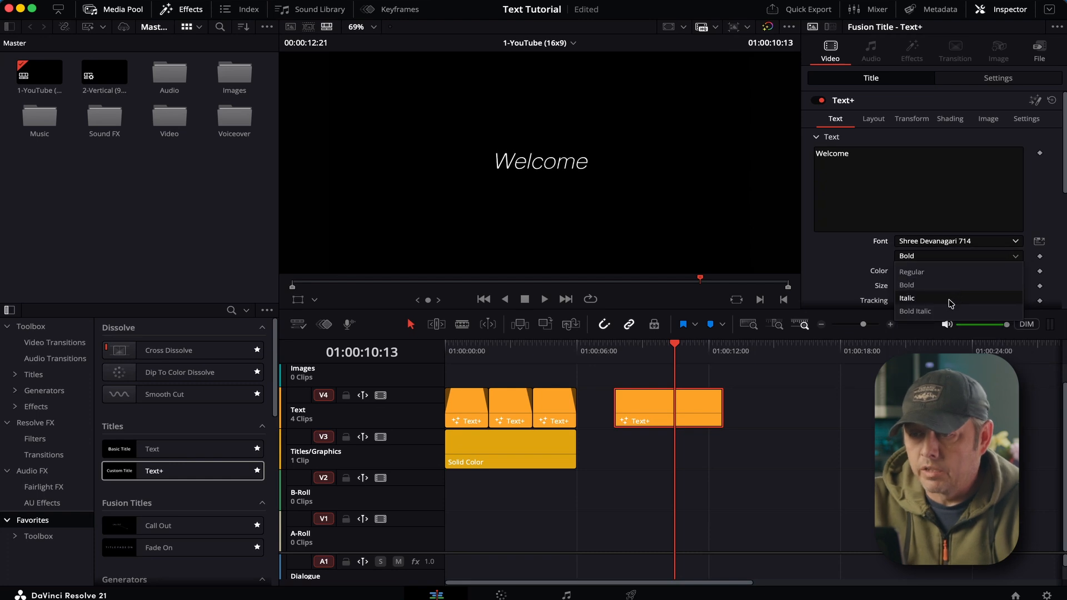
pyautogui.click(849, 268)
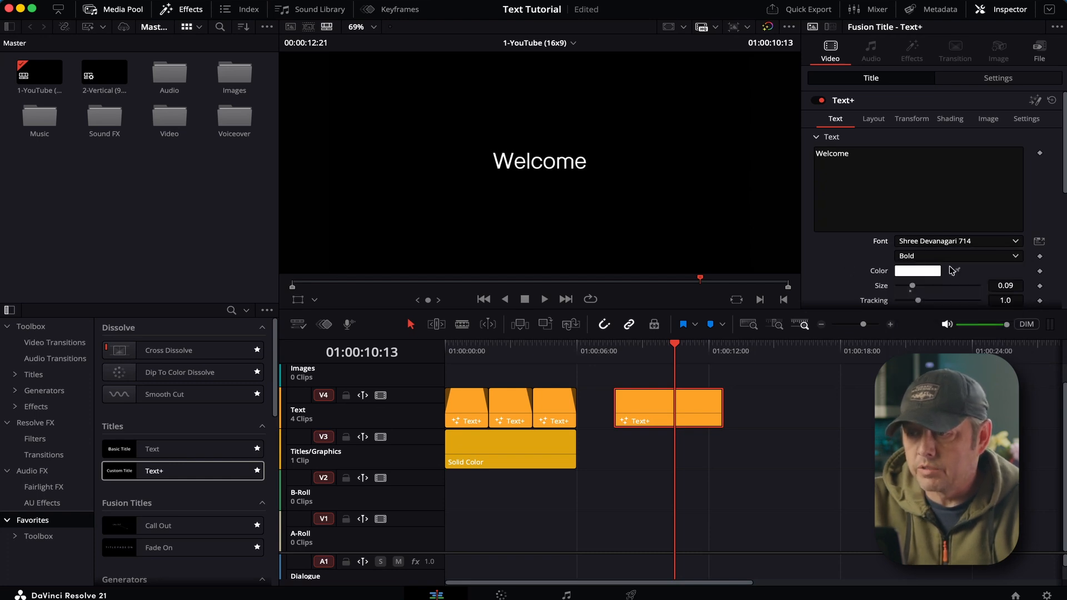
# Change the Welcome title's text color to the web-safe color FF9900.
pyautogui.click(918, 271)
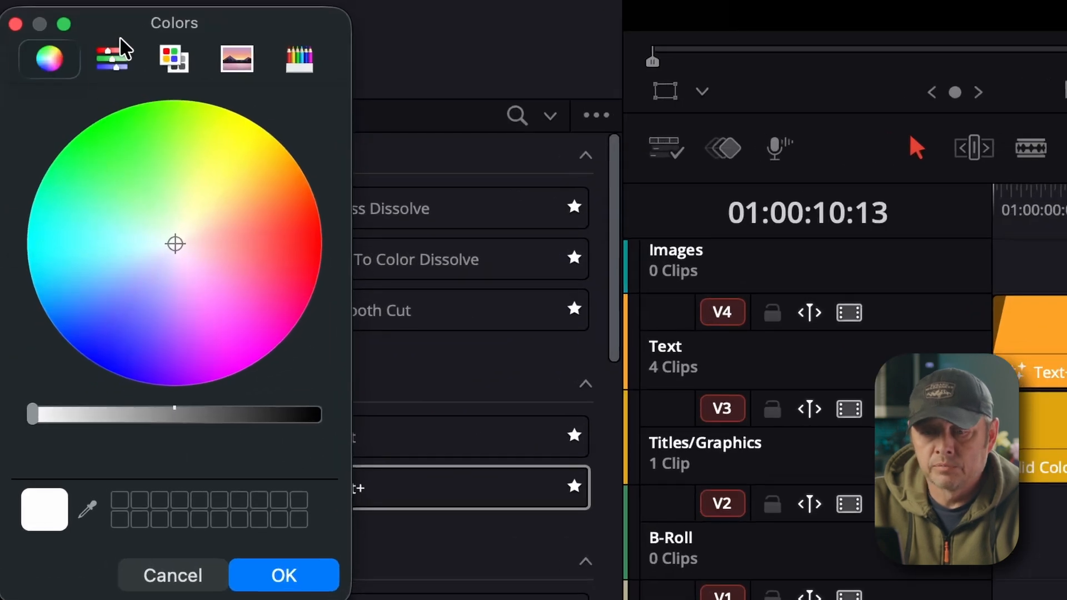
pyautogui.click(119, 61)
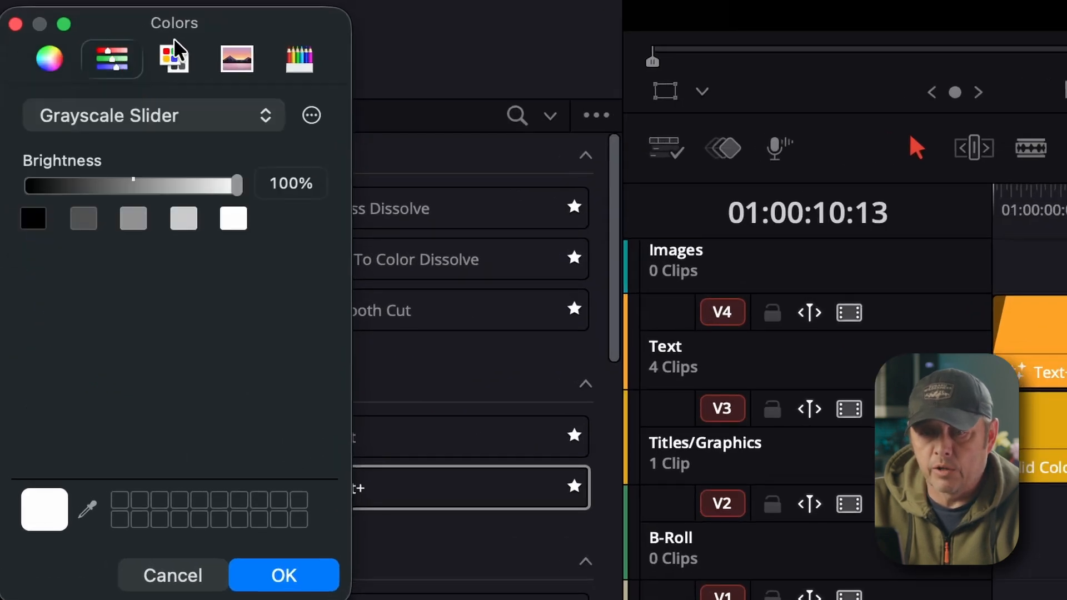
pyautogui.click(173, 65)
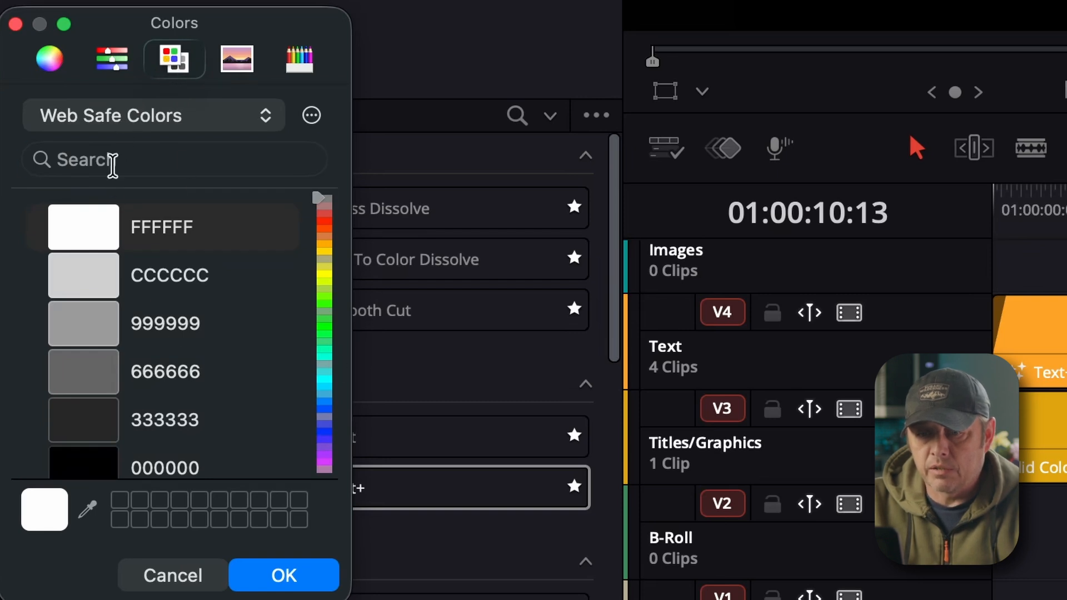
pyautogui.click(112, 162)
pyautogui.write('ff9900')
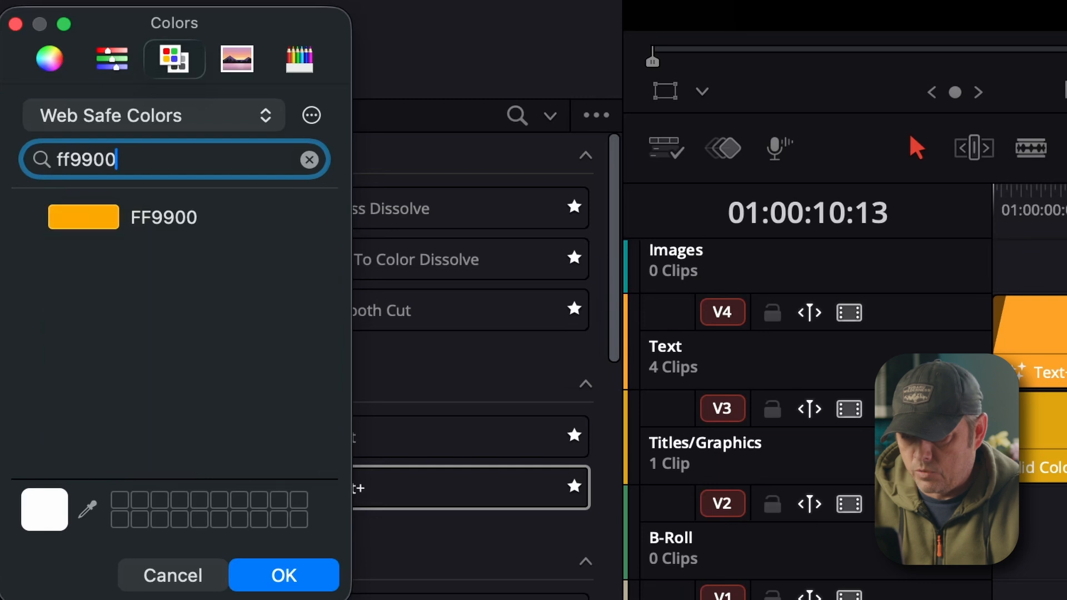
pyautogui.press('Return')
pyautogui.click(79, 222)
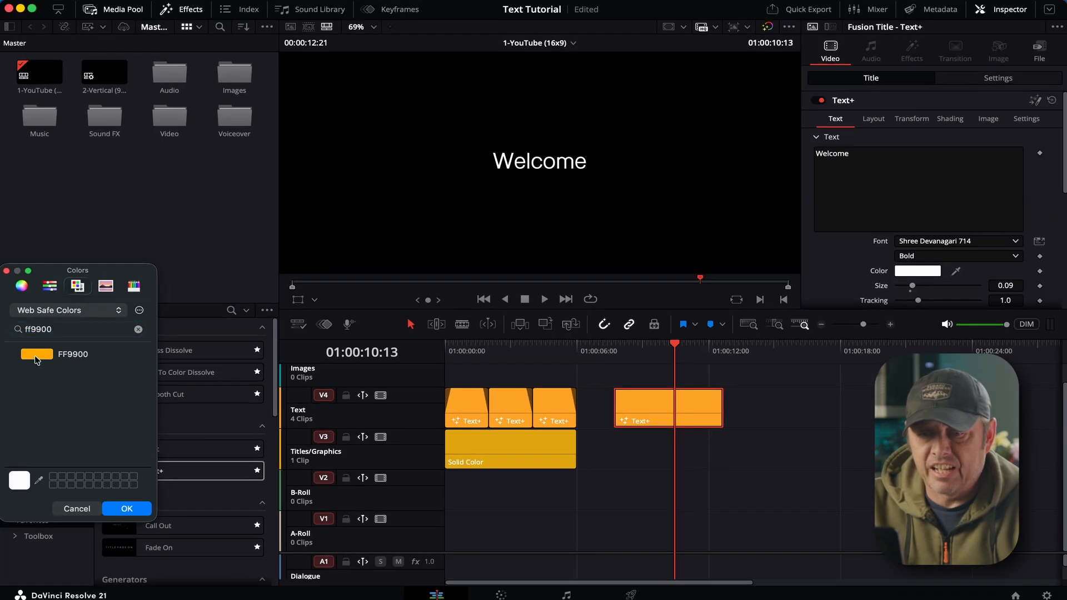
pyautogui.click(131, 512)
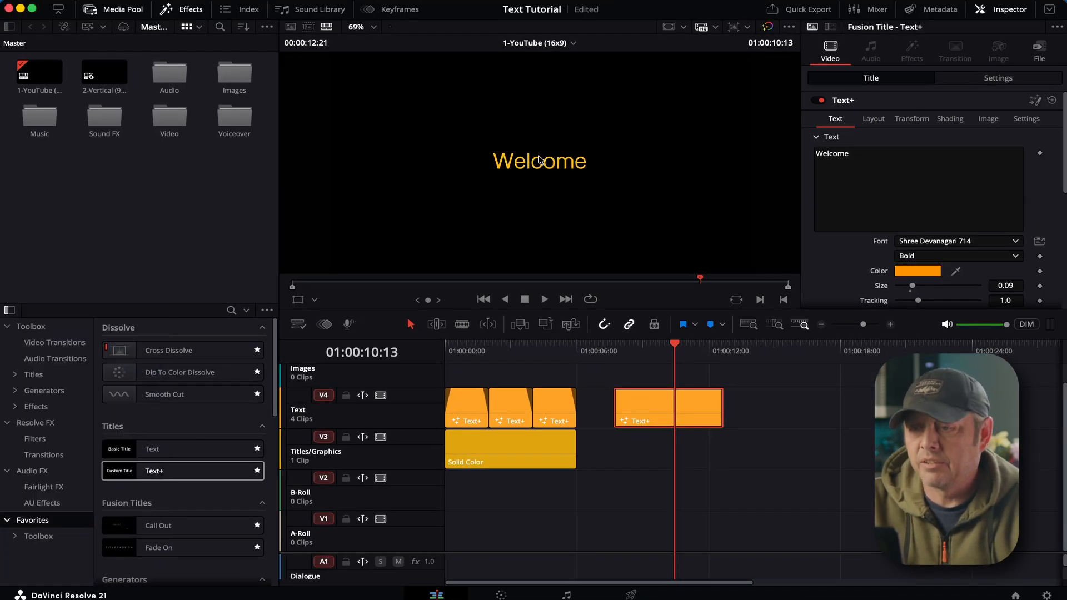
# Enlarge the Welcome title to a text size of about 0.1535 and look over its remaining text settings.
pyautogui.scroll(-3, 828, 218)
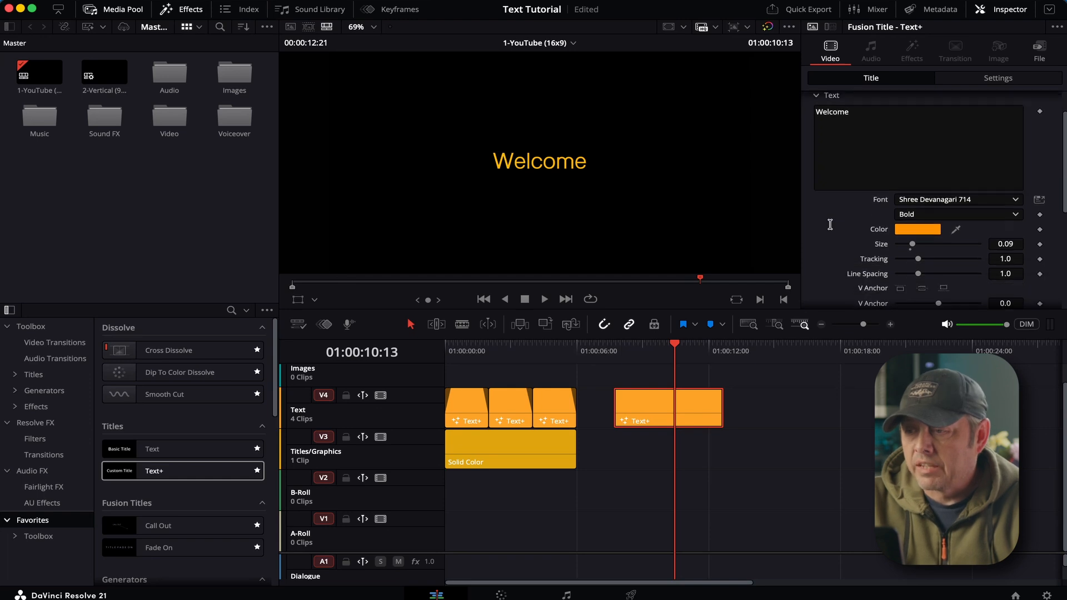
pyautogui.scroll(-2, 873, 233)
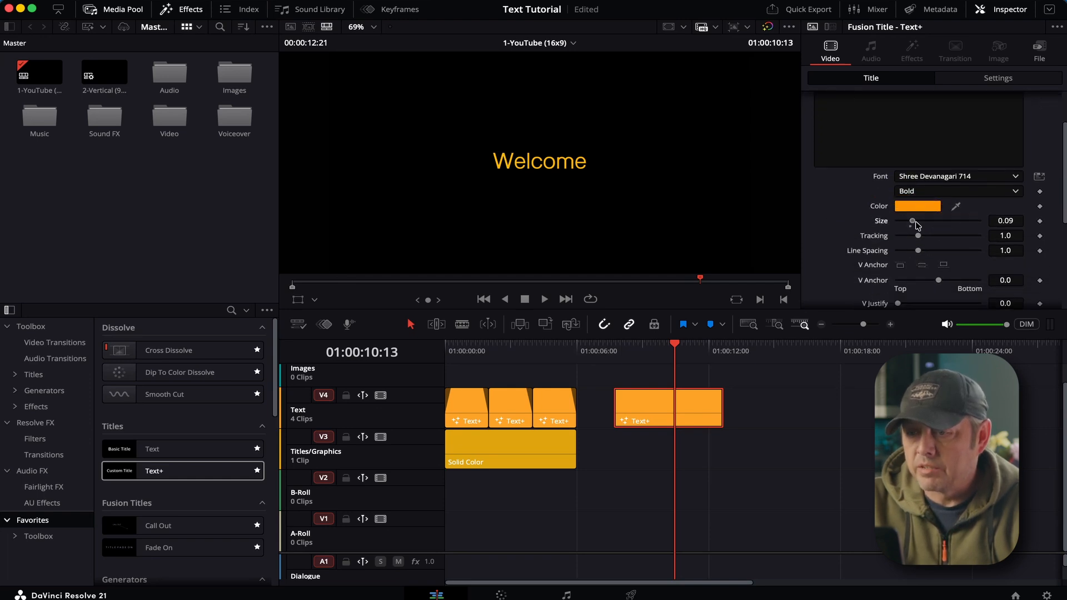
pyautogui.moveTo(913, 221)
pyautogui.mouseDown()
pyautogui.moveTo(933, 221)
pyautogui.moveTo(923, 222)
pyautogui.mouseUp()
pyautogui.scroll(-7, 867, 220)
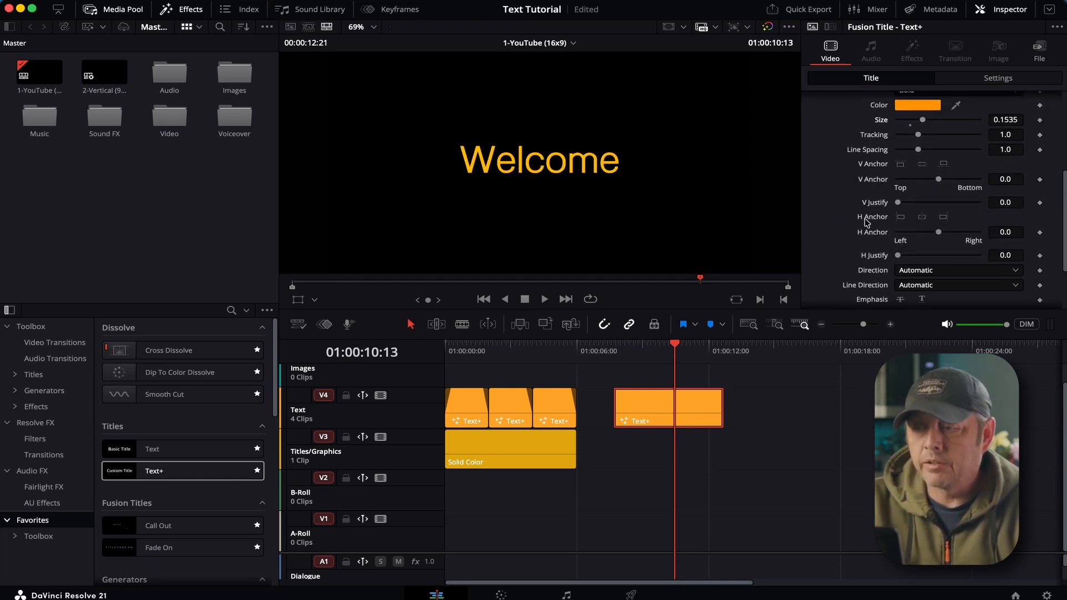
pyautogui.scroll(-5, 867, 221)
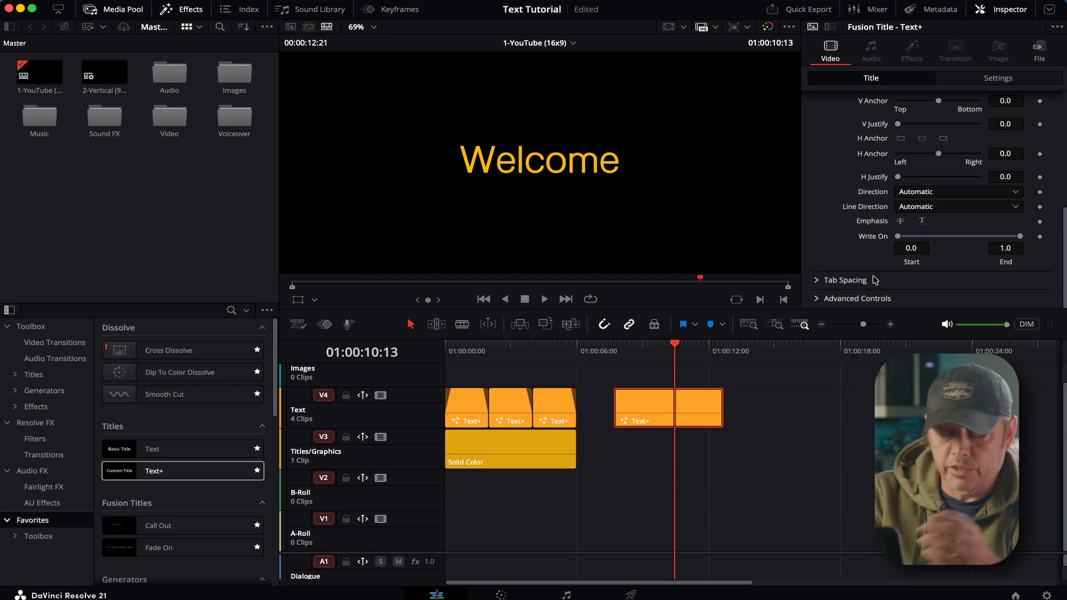
pyautogui.scroll(15, 839, 189)
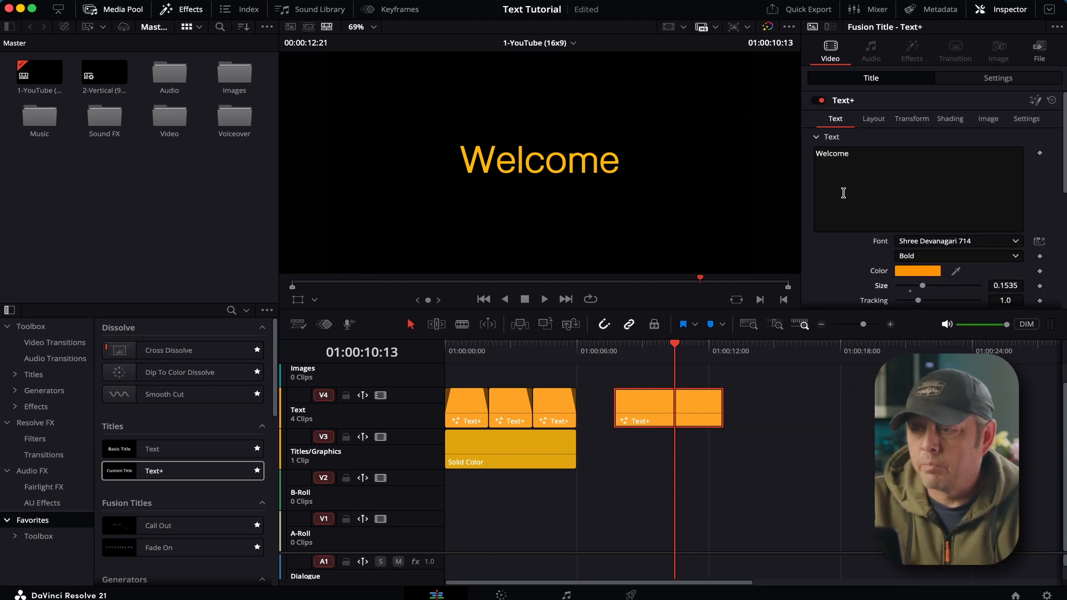
# Try moving the Welcome title's center to X 0.459 and Y 0.39, and reset the center to its default.
pyautogui.click(872, 121)
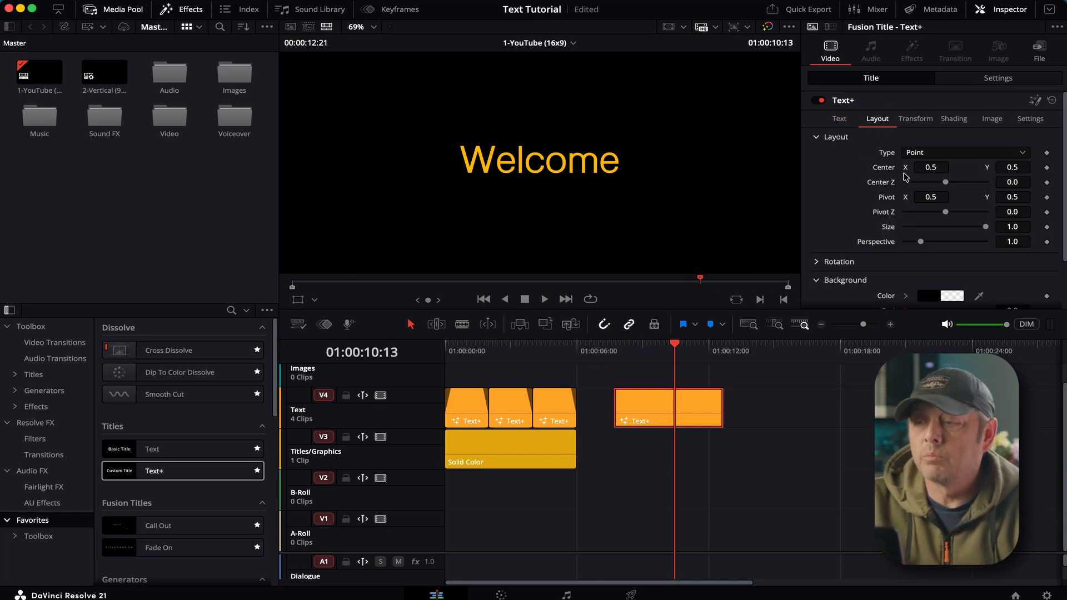
pyautogui.moveTo(928, 167)
pyautogui.mouseDown()
pyautogui.moveTo(945, 168)
pyautogui.moveTo(912, 167)
pyautogui.mouseUp()
pyautogui.moveTo(1015, 167); pyautogui.dragTo(946, 171)
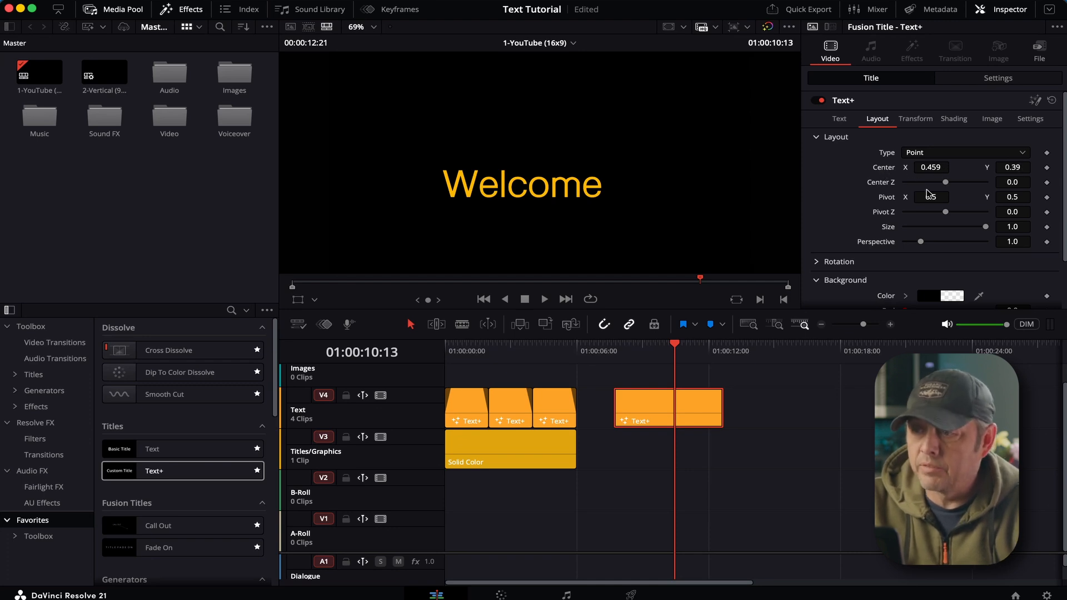
pyautogui.doubleClick(888, 170)
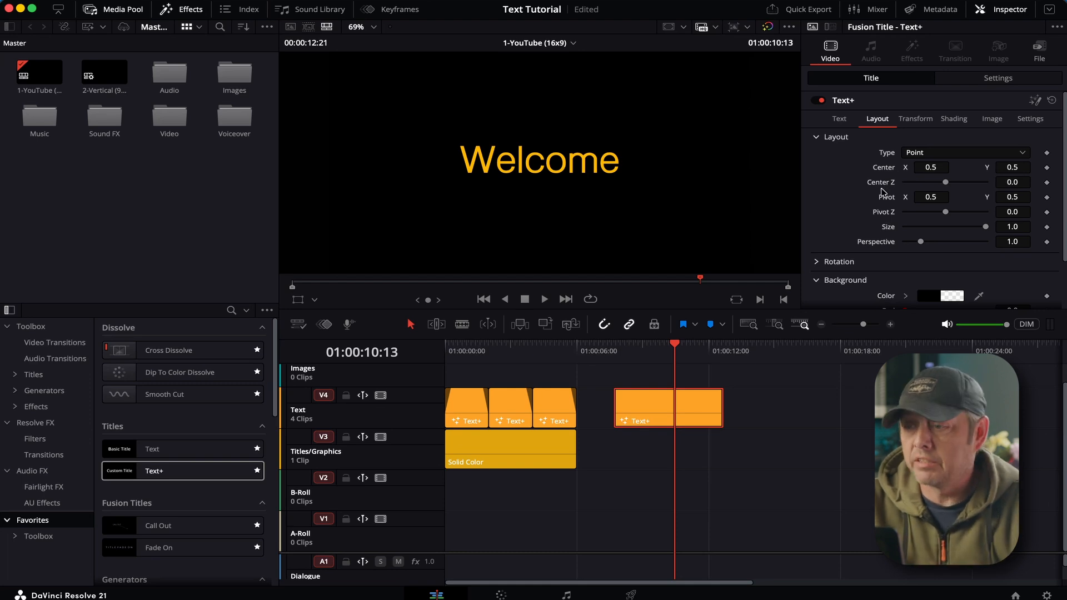
# Try out the Welcome title's rotation settings.
pyautogui.click(833, 261)
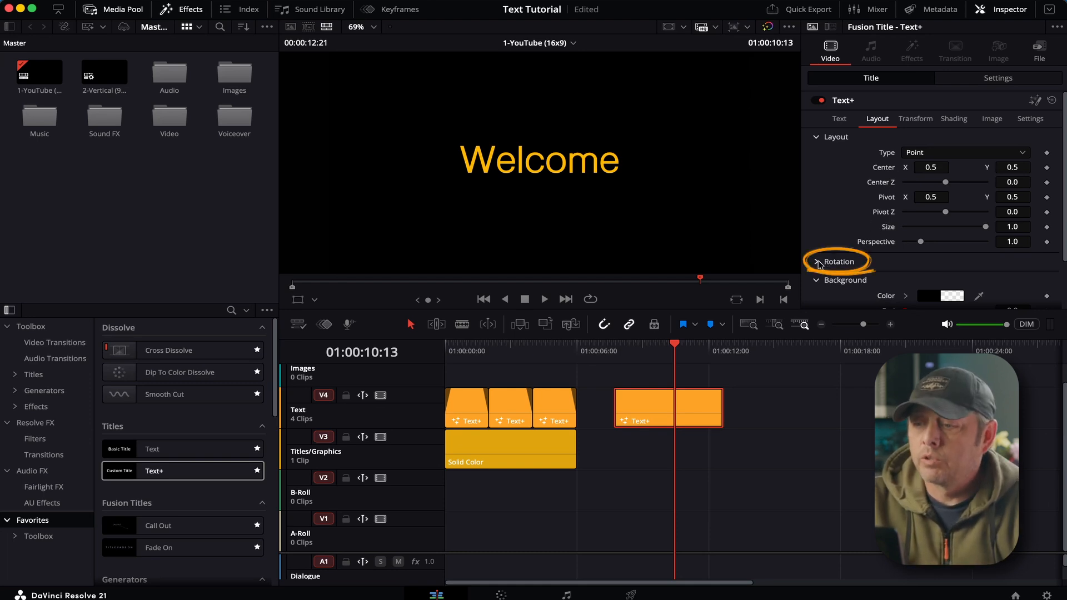
pyautogui.scroll(-3, 839, 263)
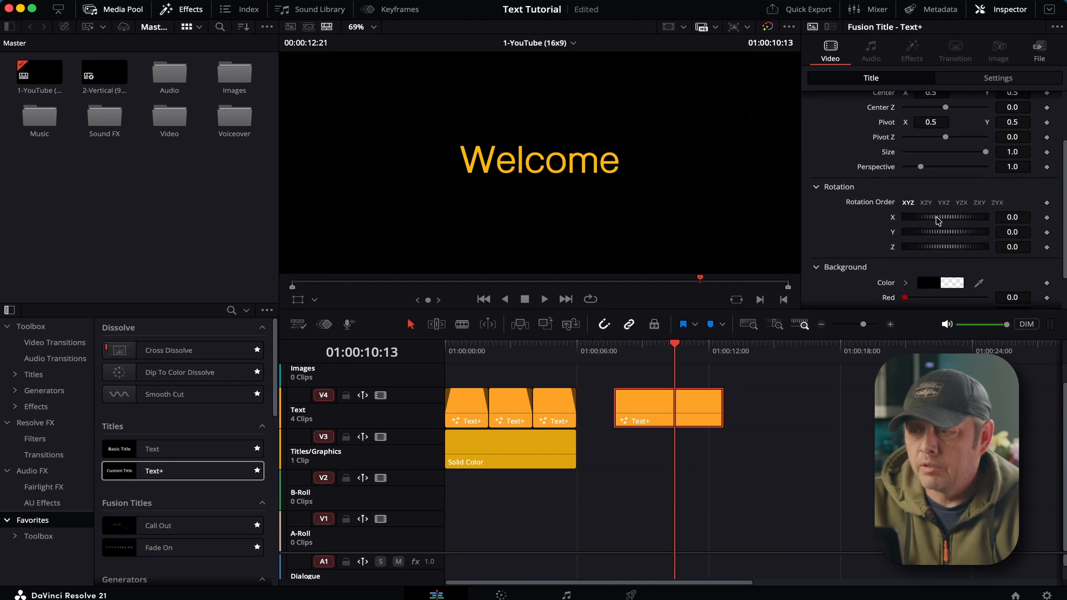
pyautogui.moveTo(952, 222); pyautogui.dragTo(944, 249)
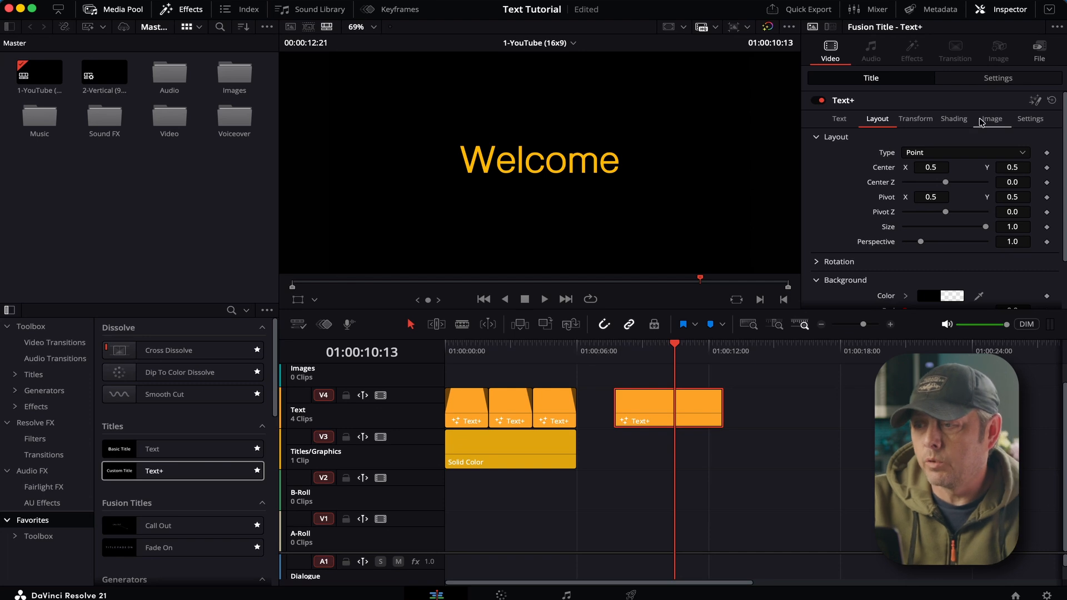
# Enable shading element 3, Black Shadow, on the Welcome title.
pyautogui.click(948, 121)
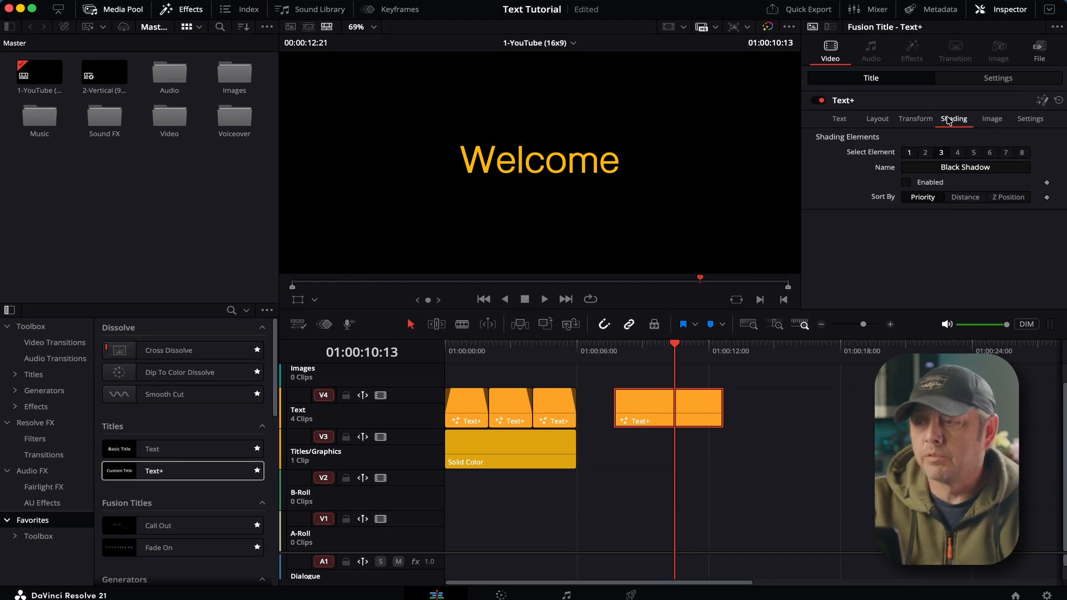
pyautogui.click(943, 154)
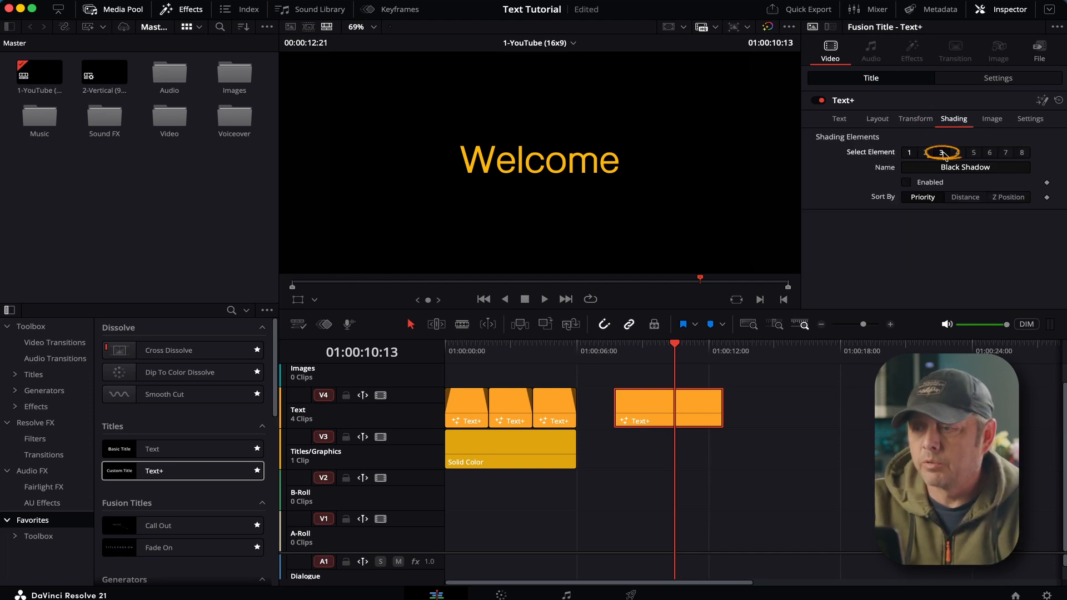
pyautogui.click(905, 183)
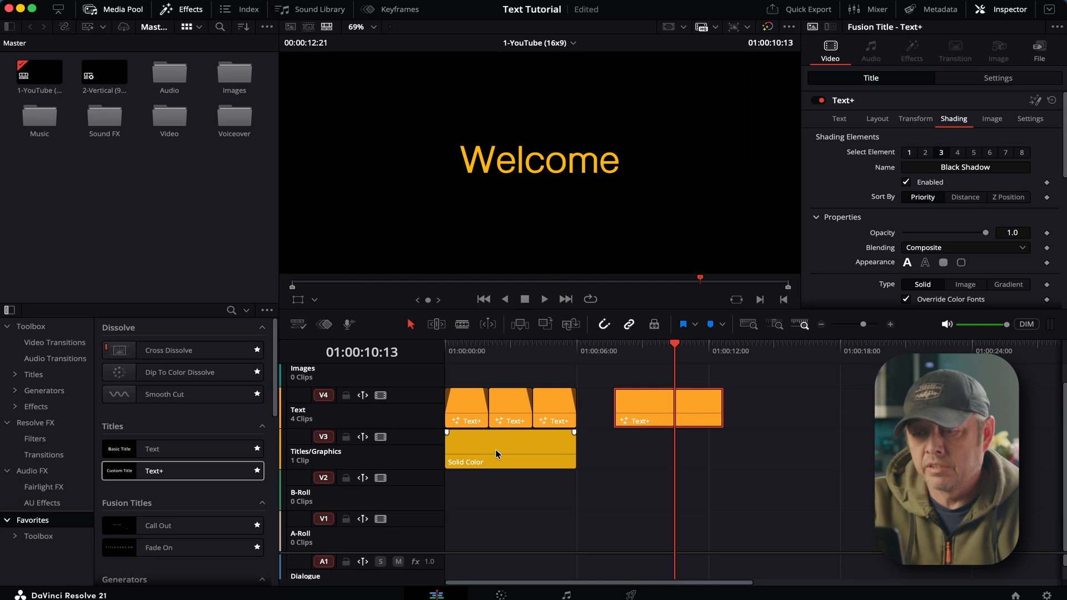
# Move the Solid Color clip on V3 beneath the Welcome title as a white background and save the project.
pyautogui.moveTo(502, 455); pyautogui.dragTo(650, 465)
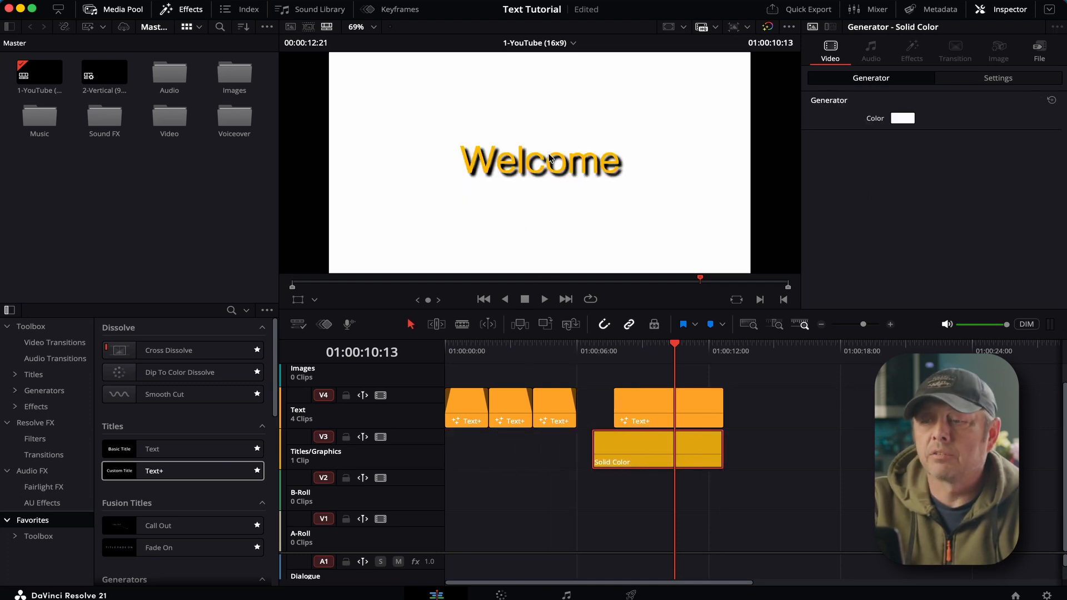
pyautogui.press('super+s')
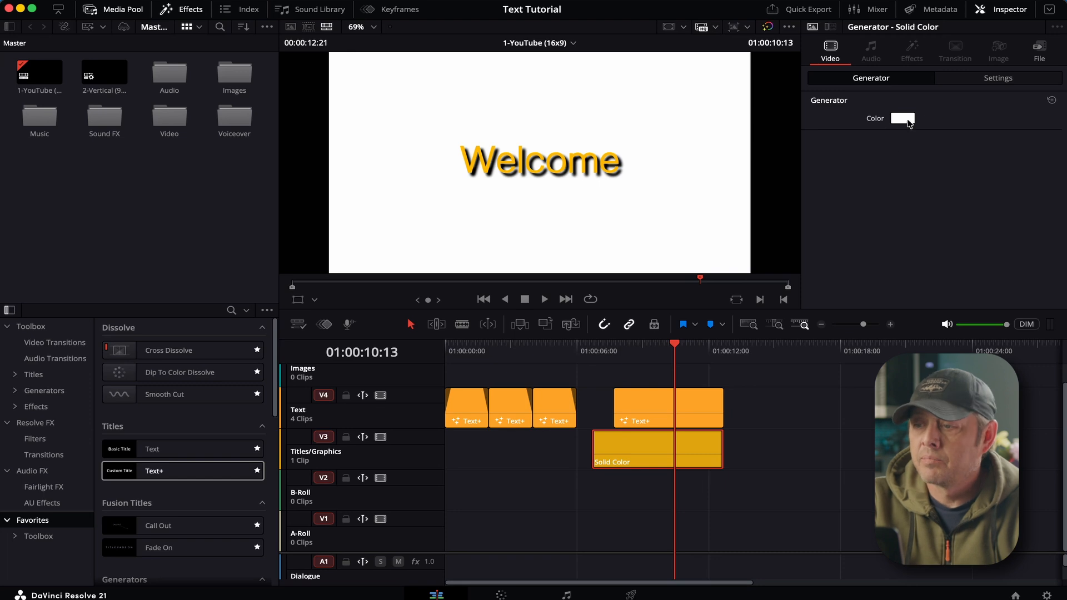
# Toggle the Black Shadow element of the Welcome title to compare the text with and without it.
pyautogui.click(687, 401)
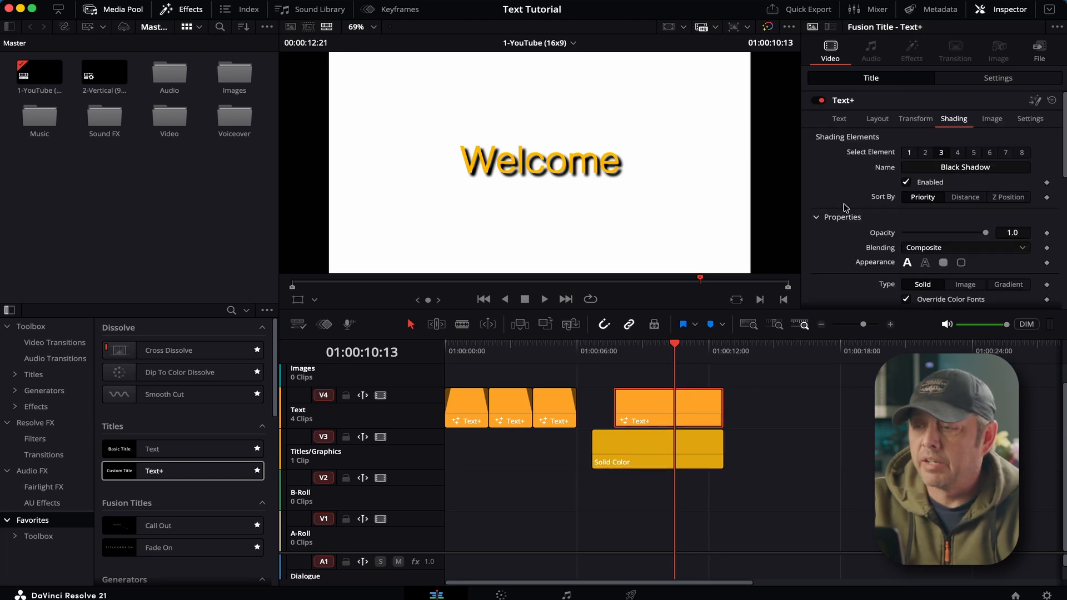
pyautogui.click(906, 183)
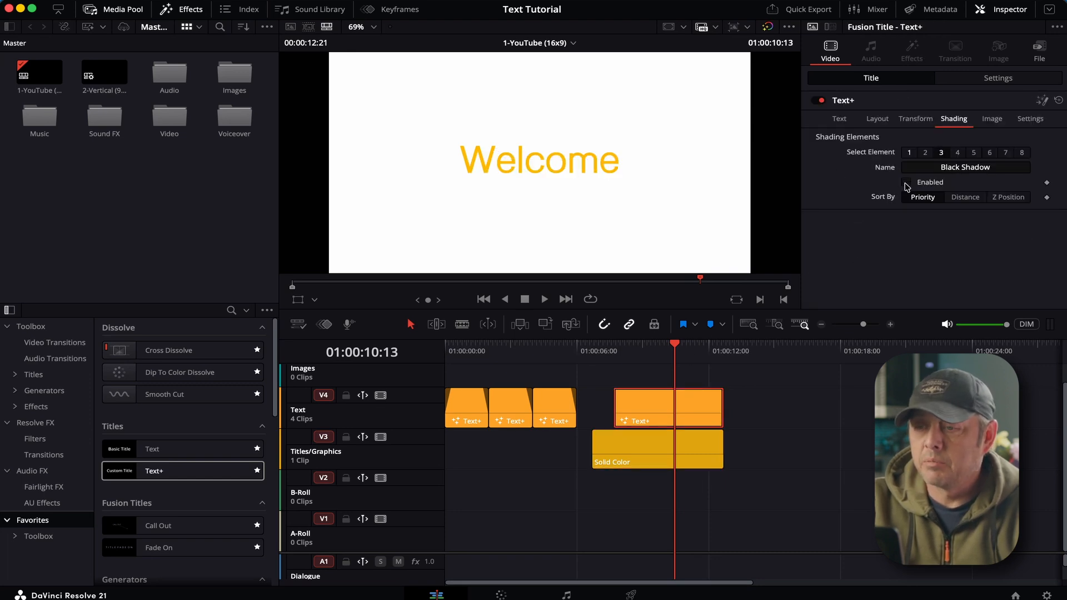
pyautogui.click(907, 183)
pyautogui.click(906, 183)
pyautogui.click(907, 183)
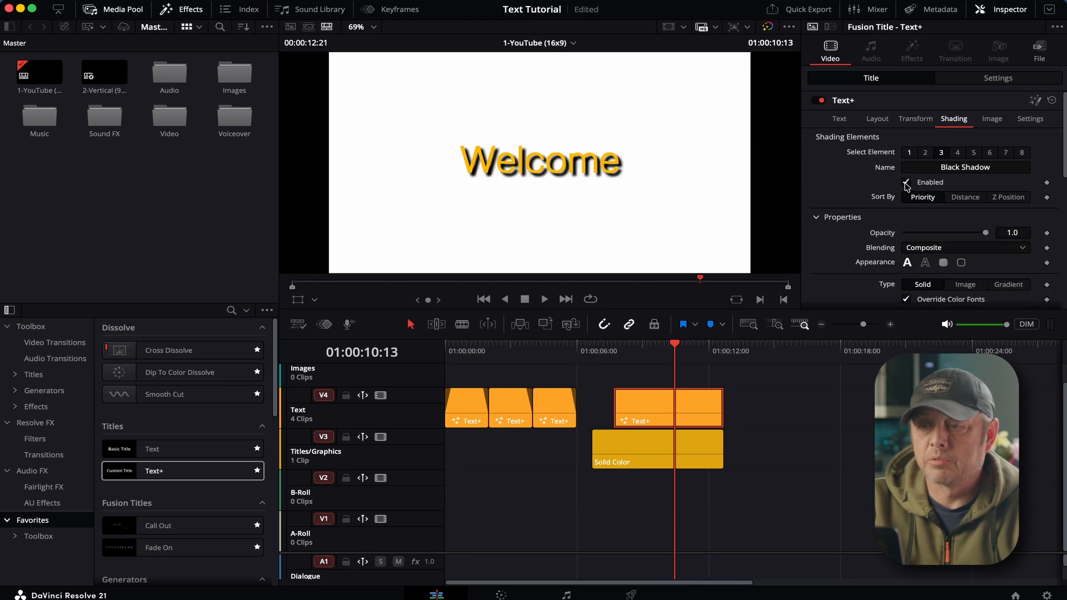
pyautogui.click(906, 182)
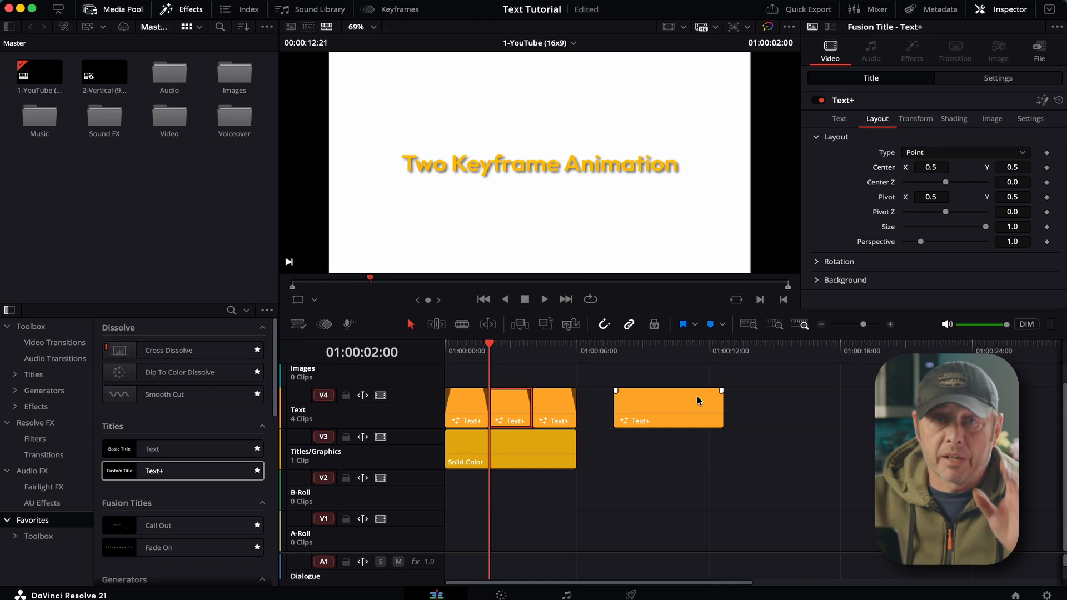
# At 01:00:02:00, move the Two Keyframe Animation title horizontally out of the frame to a Center X of about -0.369.
pyautogui.moveTo(490, 345)
pyautogui.mouseDown()
pyautogui.moveTo(506, 345)
pyautogui.moveTo(491, 348)
pyautogui.mouseUp()
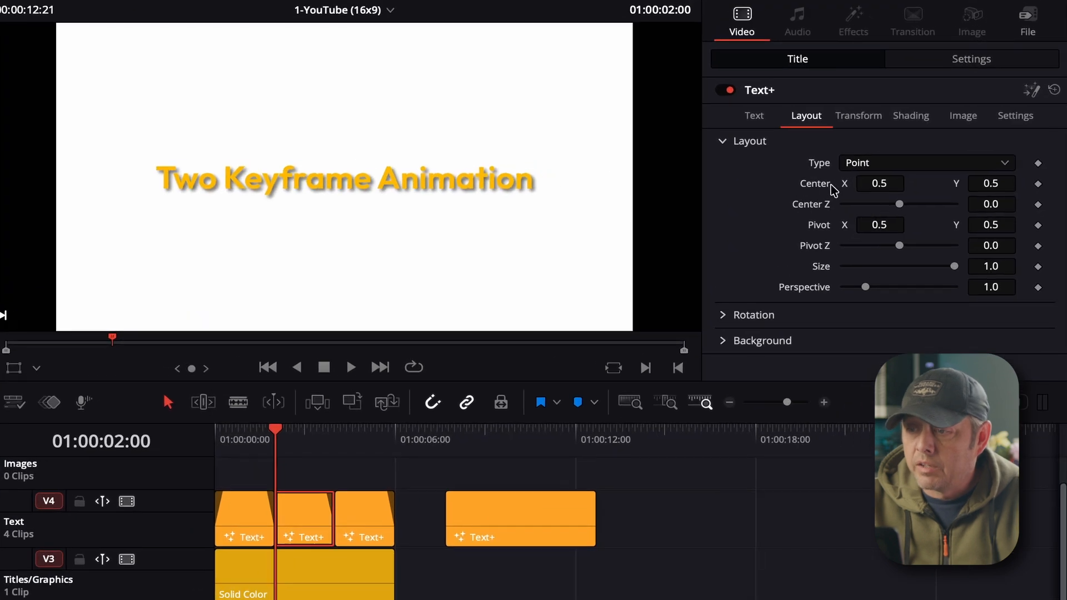
pyautogui.moveTo(874, 182); pyautogui.dragTo(844, 183)
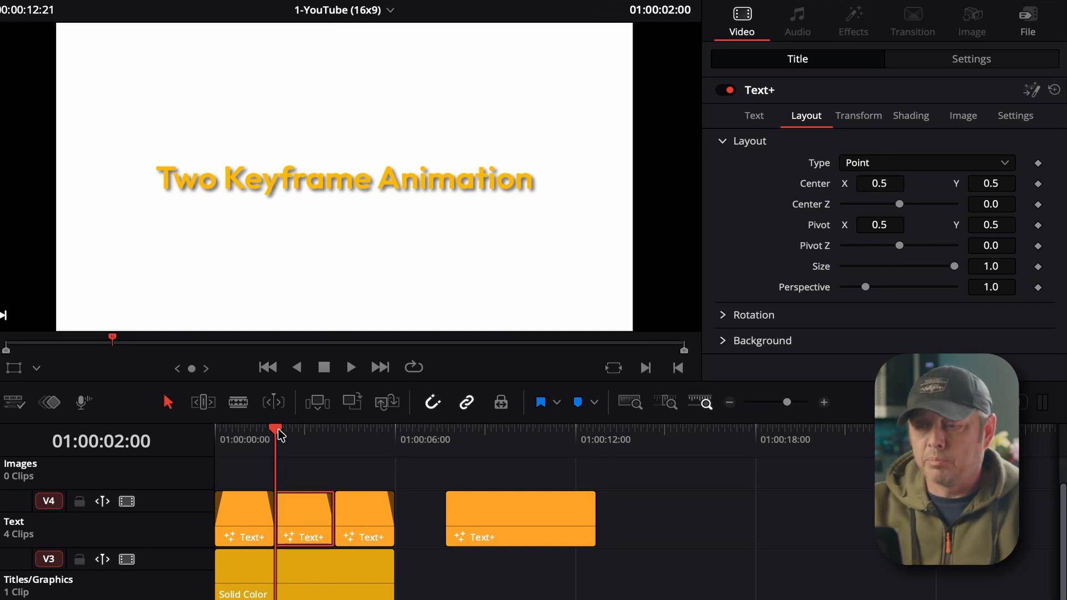
pyautogui.moveTo(281, 435)
pyautogui.mouseDown()
pyautogui.moveTo(311, 432)
pyautogui.moveTo(264, 444)
pyautogui.moveTo(274, 440)
pyautogui.mouseUp()
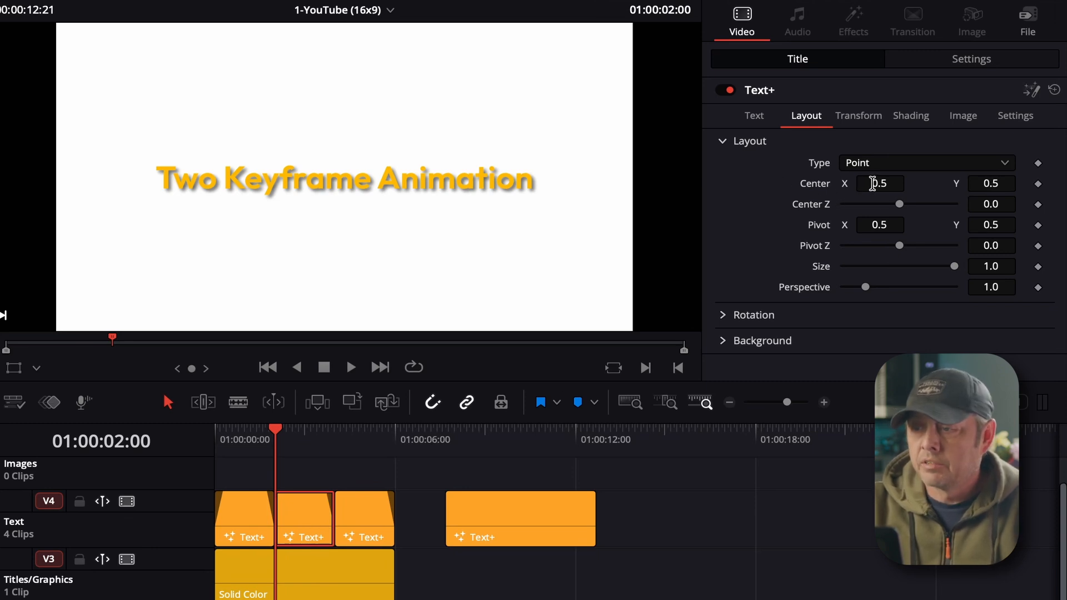
pyautogui.moveTo(873, 184)
pyautogui.mouseDown()
pyautogui.moveTo(889, 184)
pyautogui.moveTo(859, 180)
pyautogui.mouseUp()
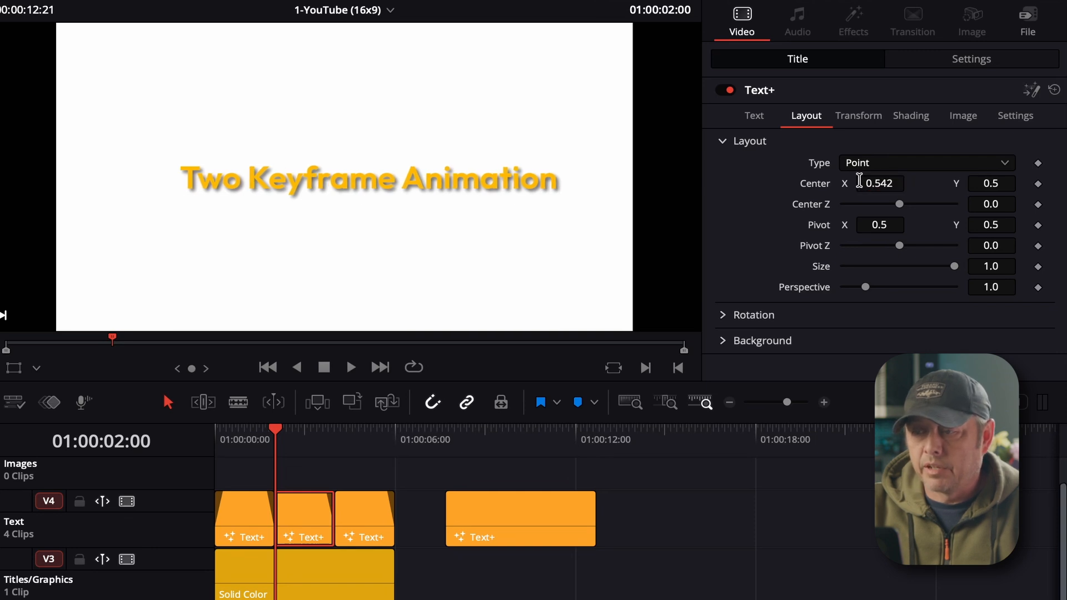
pyautogui.doubleClick(821, 185)
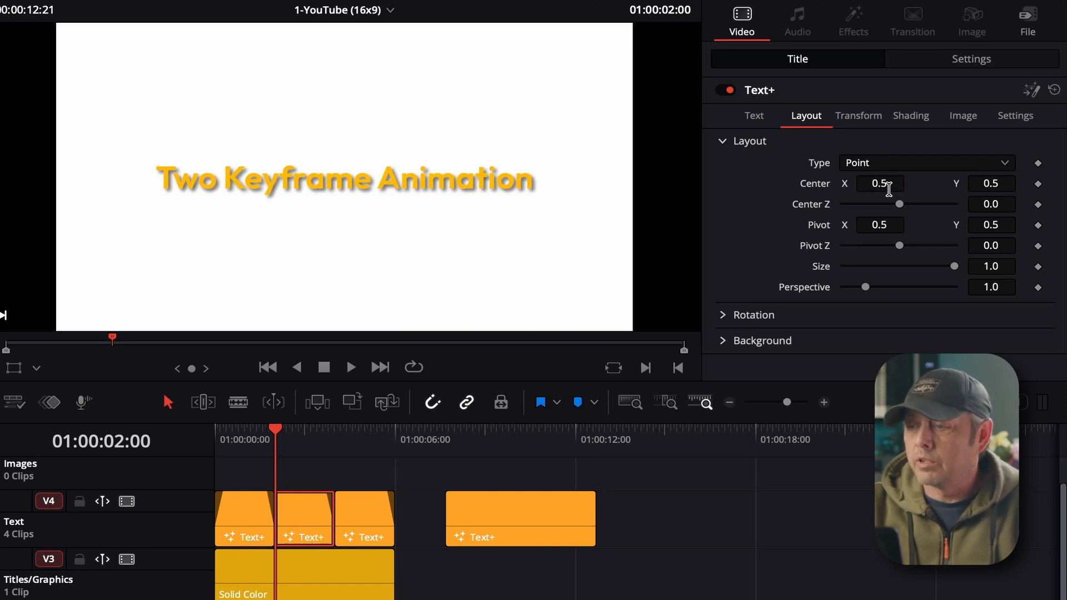
pyautogui.moveTo(885, 183); pyautogui.dragTo(724, 184)
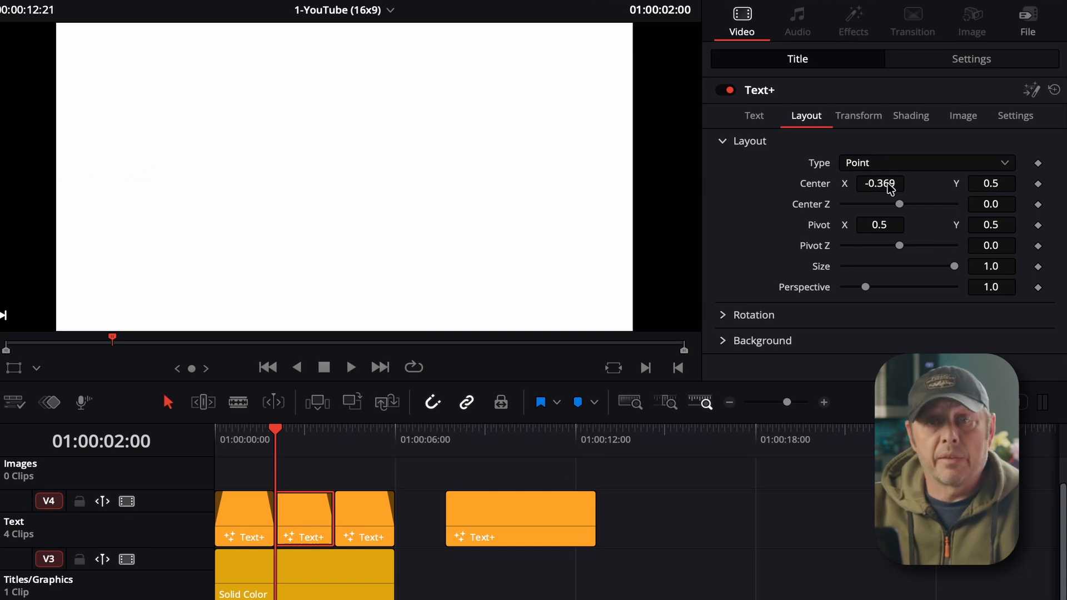
# Keyframe the Two Keyframe Animation title's Center at 01:00:02:00, and set its Center X to 0.5 at 01:00:02:12.
pyautogui.click(1038, 184)
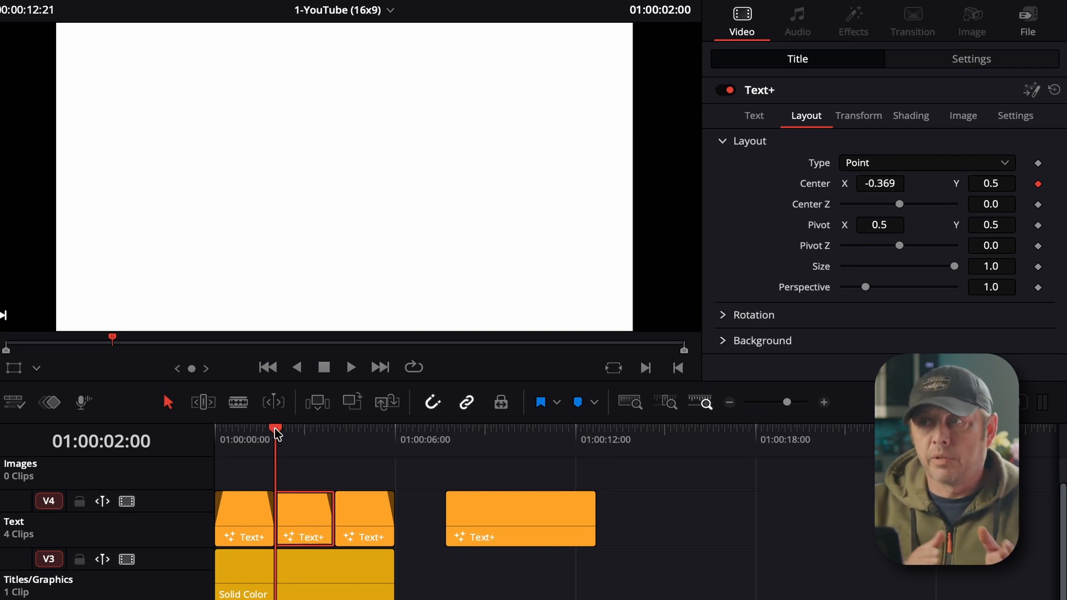
pyautogui.moveTo(277, 433); pyautogui.dragTo(287, 433)
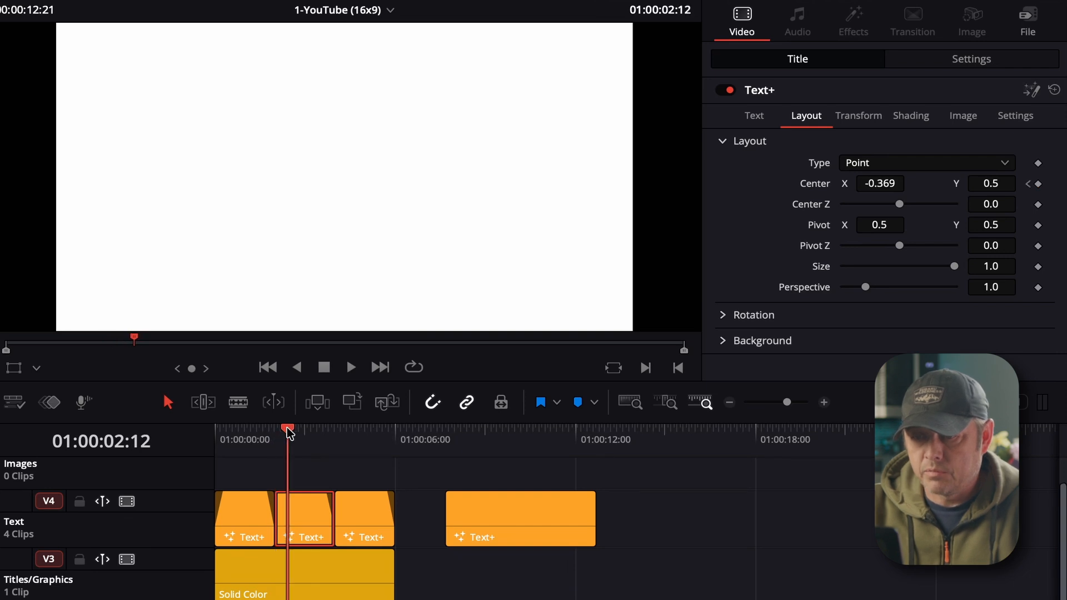
pyautogui.click(886, 182)
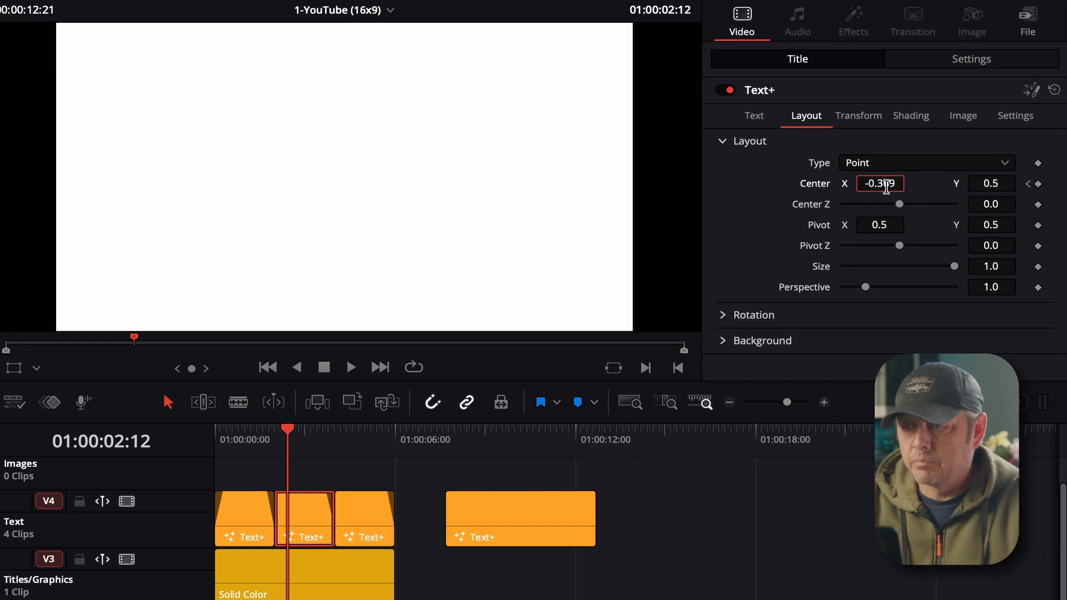
pyautogui.doubleClick(886, 186)
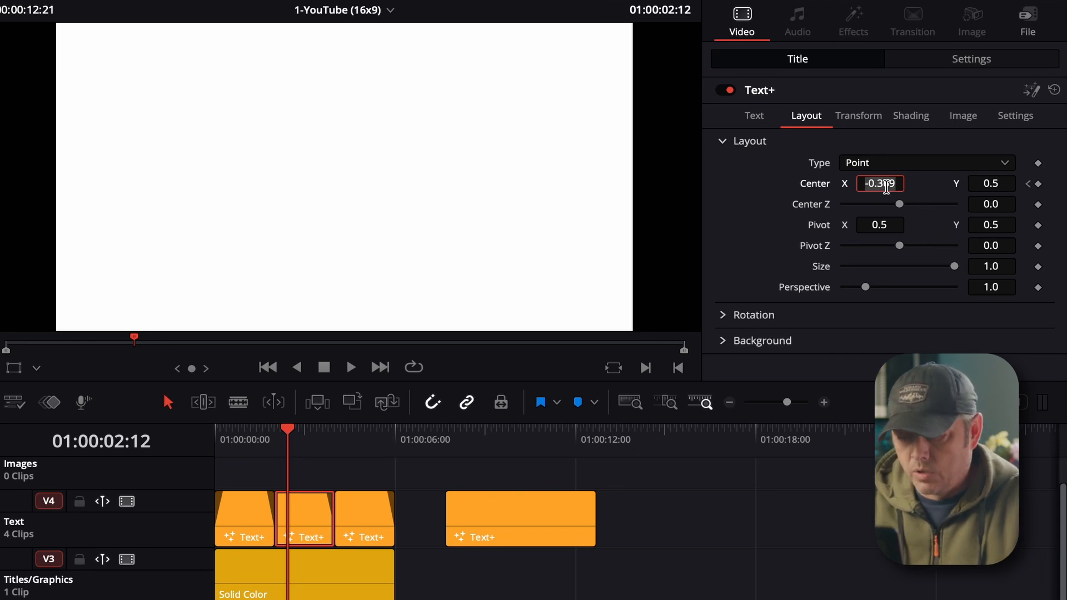
pyautogui.press('BackSpace')
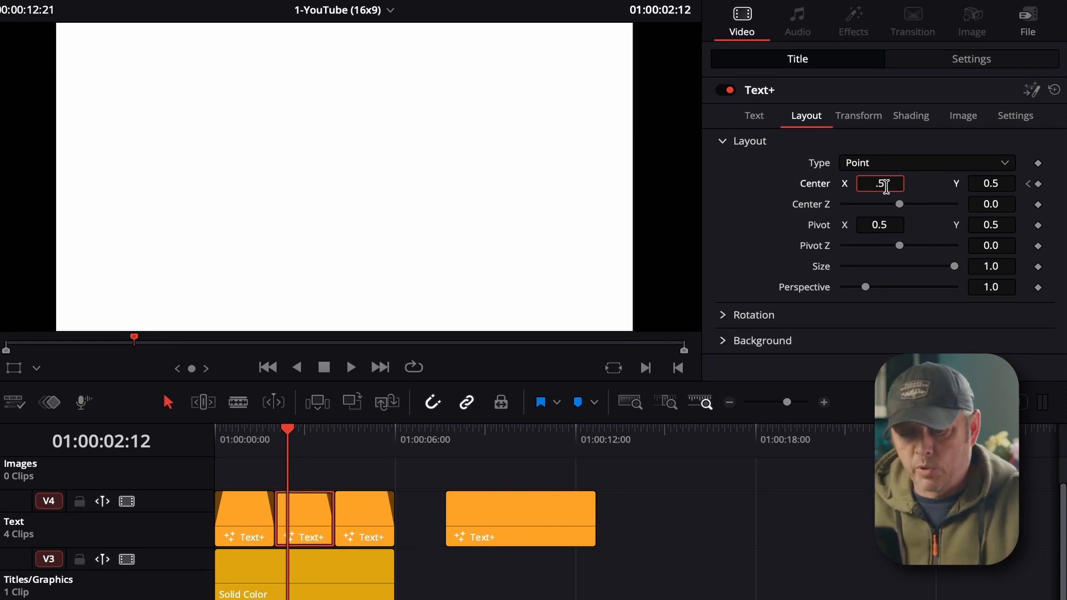
pyautogui.write('.5')
pyautogui.press('Tab')
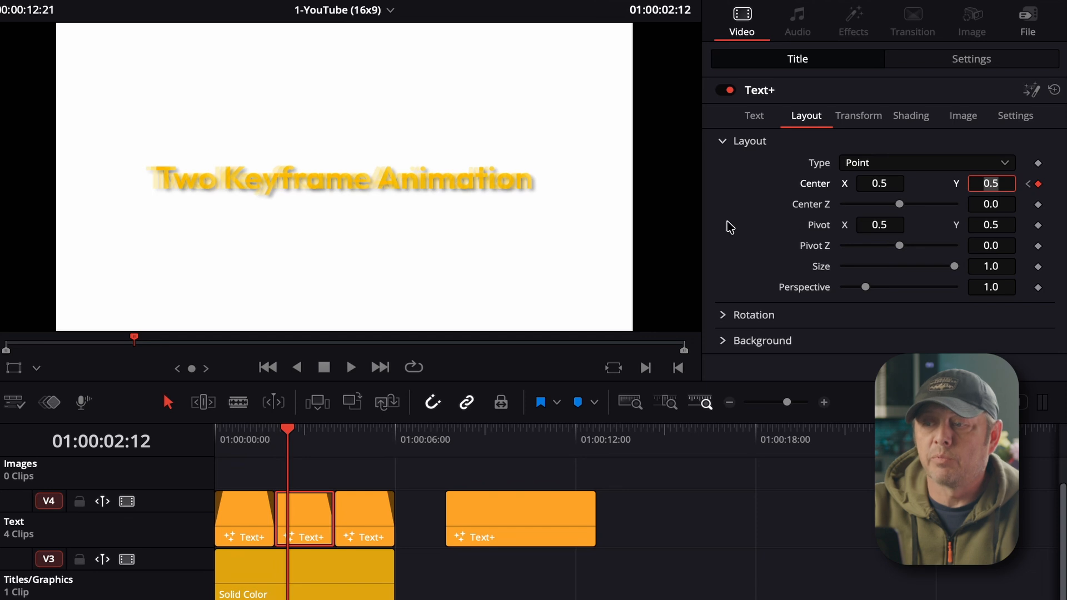
# Play the Two Keyframe Animation title from 01:00:02:00 to review its horizontal slide-in.
pyautogui.moveTo(289, 434); pyautogui.dragTo(276, 435)
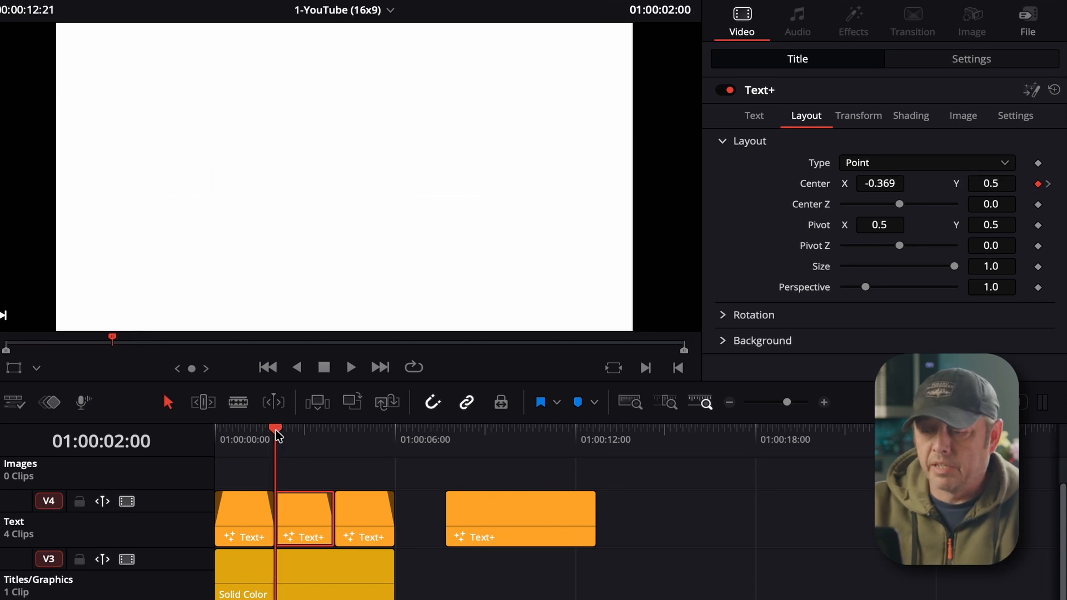
pyautogui.press('space')
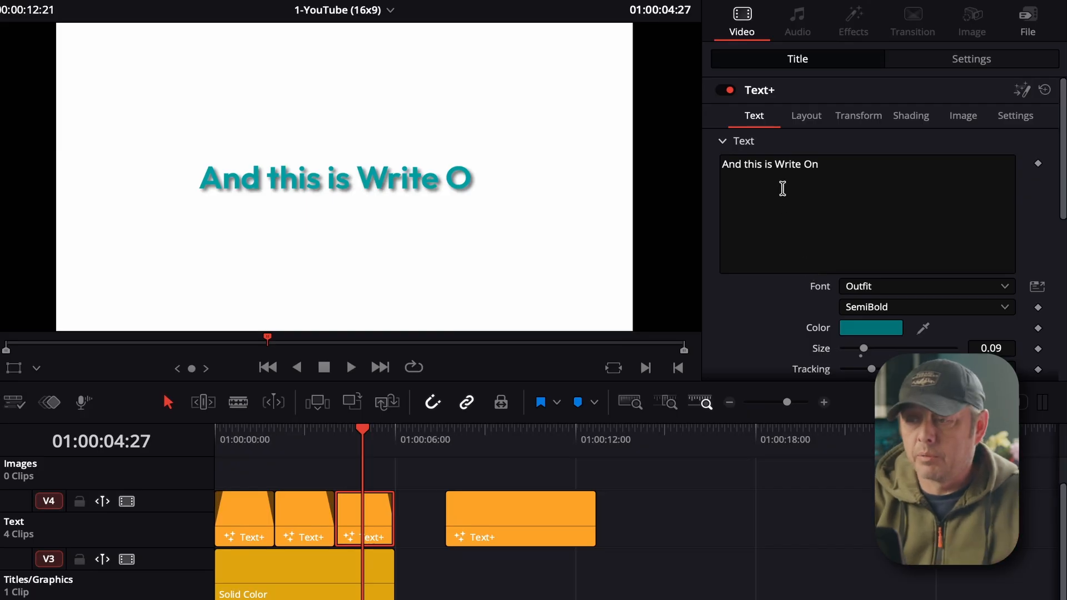
# On the "And this is Write On" title, set Write On End to 0.0 at 01:00:04:00 and add a Write On keyframe.
pyautogui.scroll(-10, 791, 207)
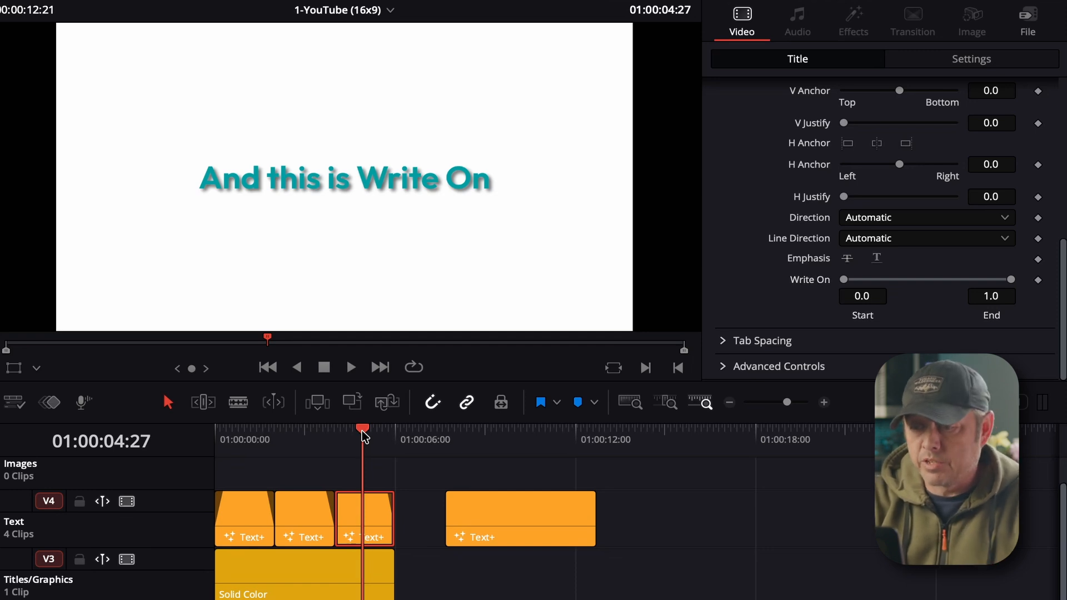
pyautogui.moveTo(362, 436); pyautogui.dragTo(336, 439)
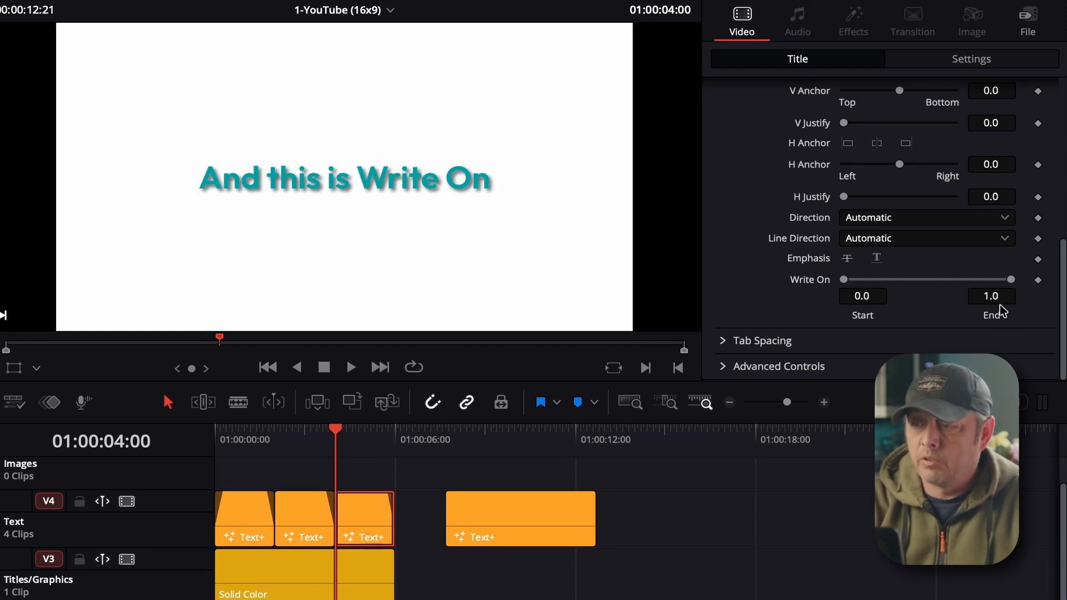
pyautogui.moveTo(1011, 281); pyautogui.dragTo(837, 285)
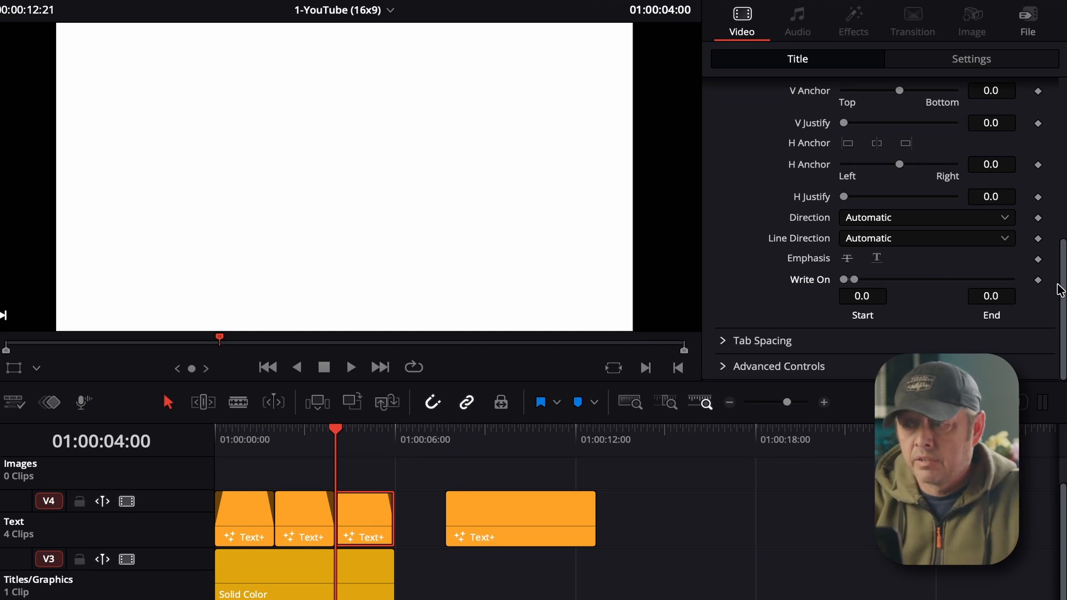
pyautogui.click(1037, 280)
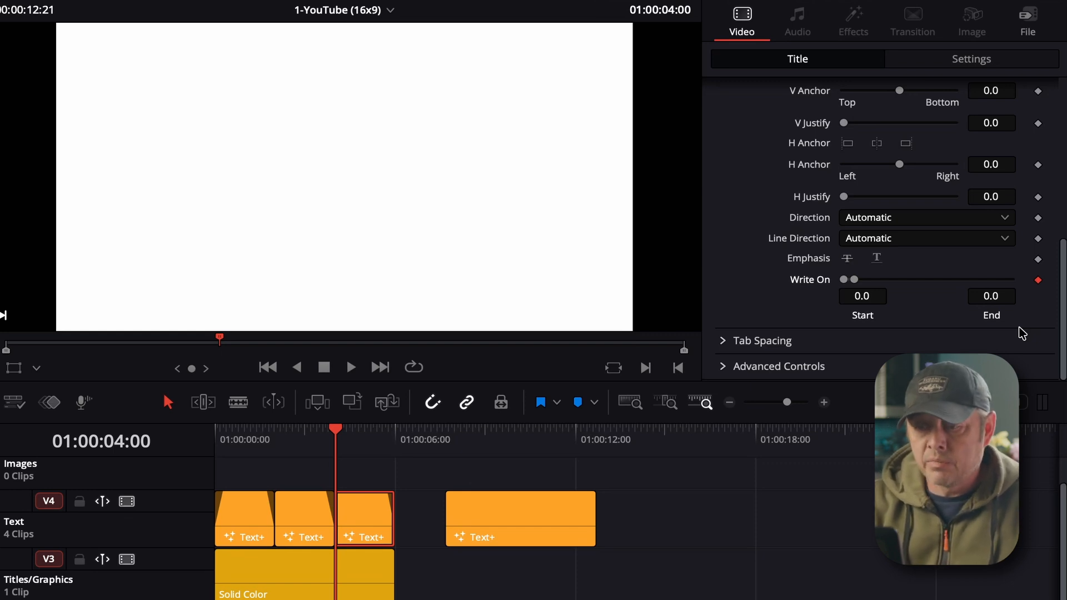
# Advance 12 frames to 01:00:04:12 and set the title's Write On End to 1.0 as the second keyframe.
pyautogui.press('Right')
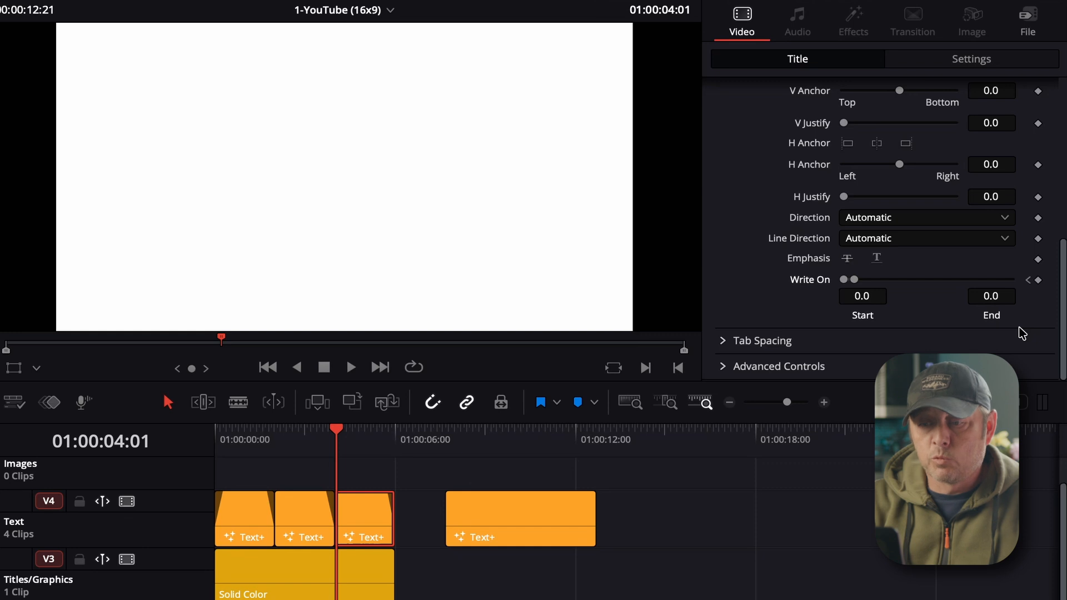
pyautogui.press('Right')
pyautogui.press('Right')
pyautogui.press('Right')
pyautogui.press('Right')
pyautogui.press('Right')
pyautogui.press('Right')
pyautogui.press('Right')
pyautogui.press('Right')
pyautogui.press('Right')
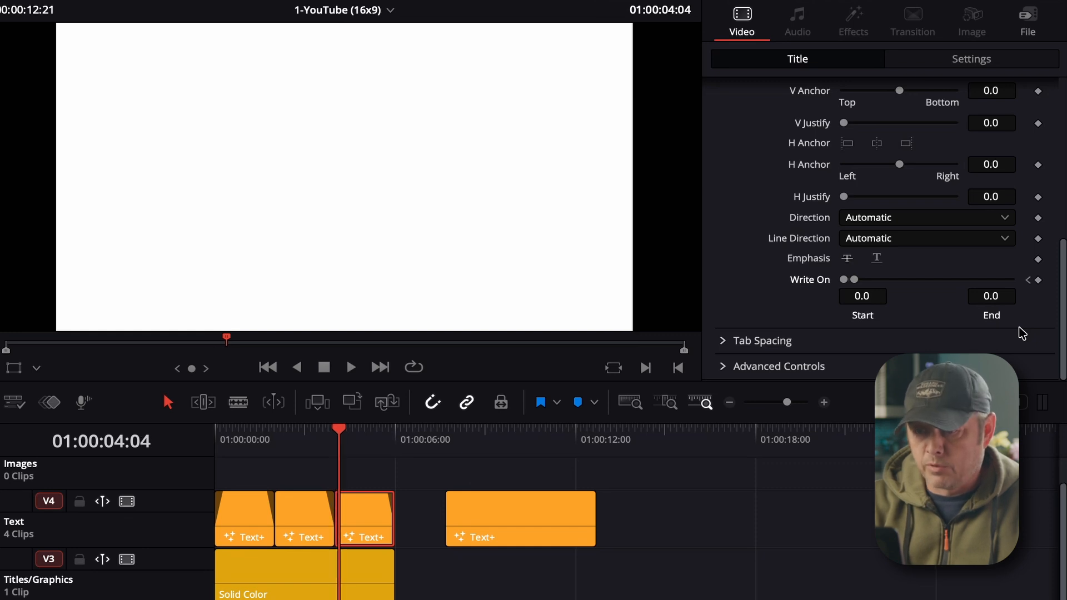
pyautogui.press('Right')
pyautogui.press('Right')
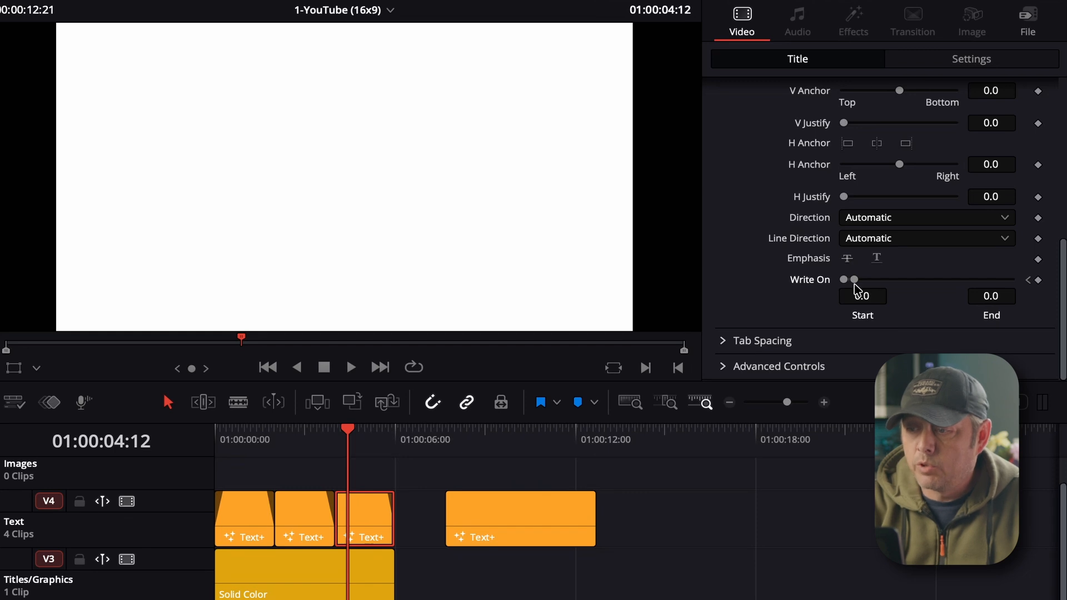
pyautogui.moveTo(854, 280); pyautogui.dragTo(1012, 280)
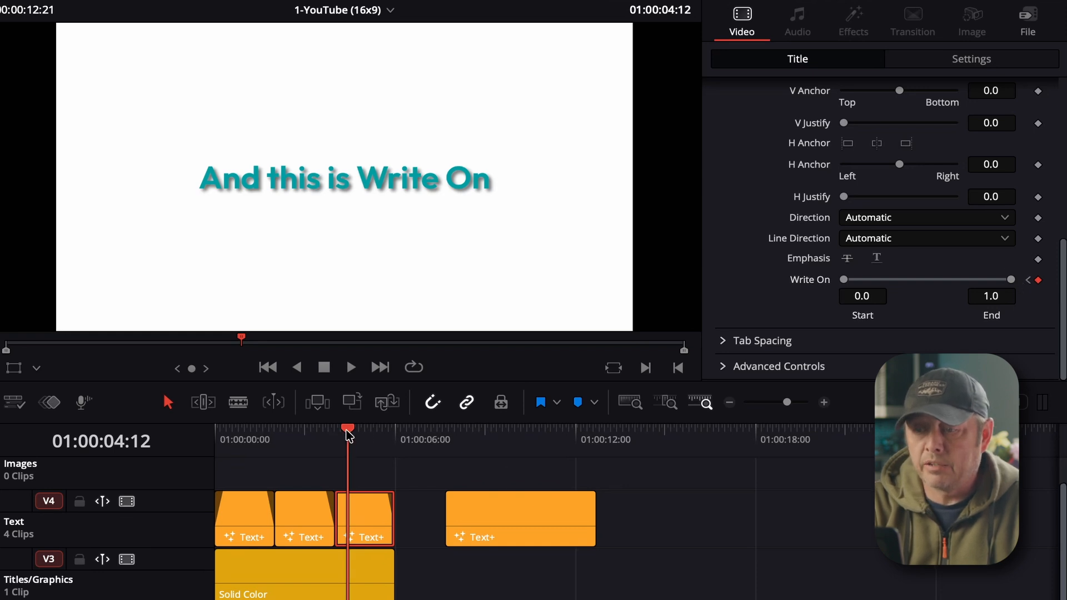
# Play back the "And this is Write On" title to review its write-on animation.
pyautogui.moveTo(347, 433); pyautogui.dragTo(341, 435)
pyautogui.press('space')
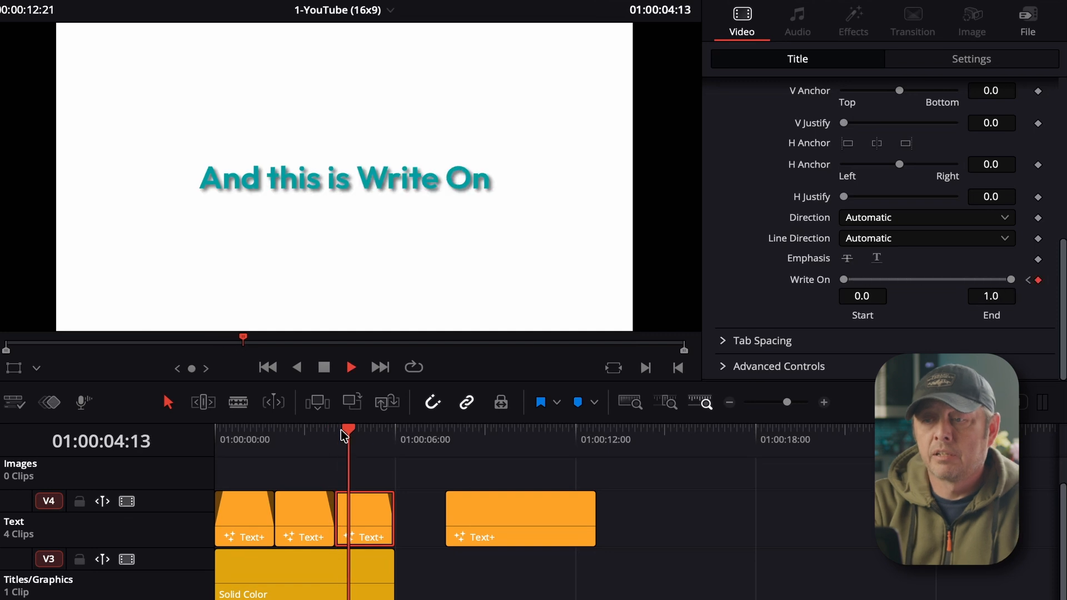
pyautogui.press('space')
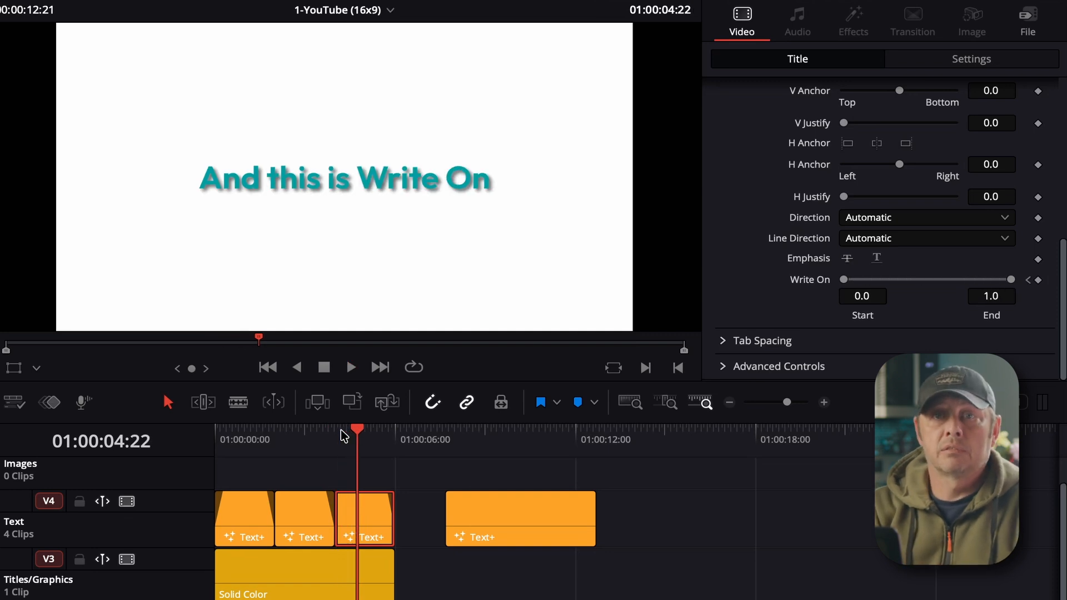